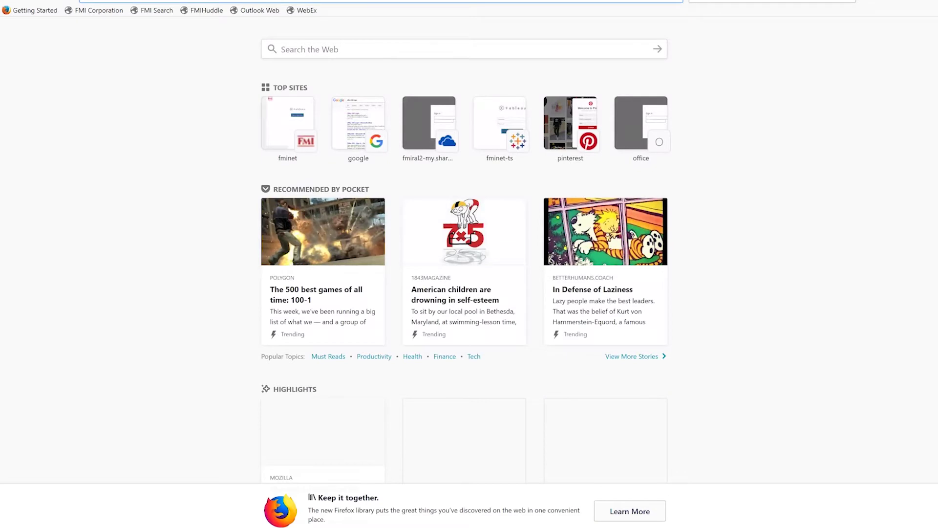
pyautogui.write('fminet')
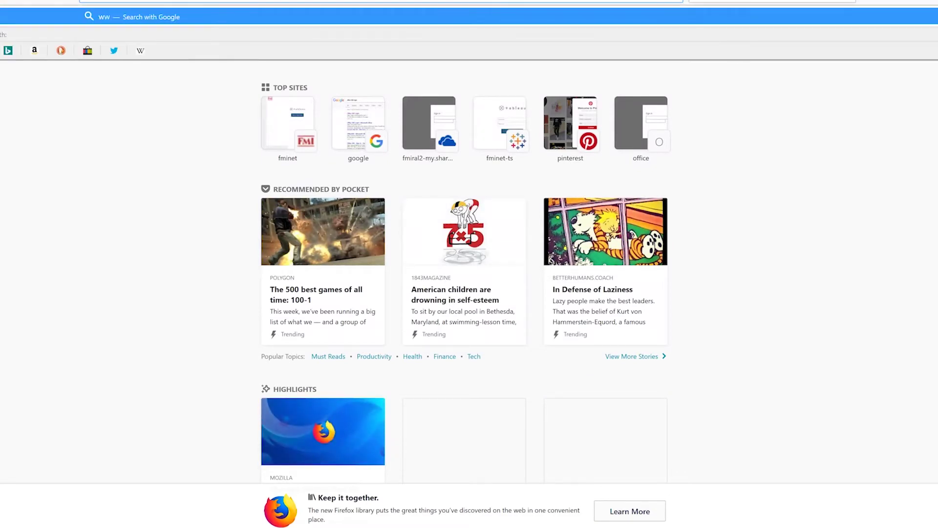
pyautogui.write('.com/')
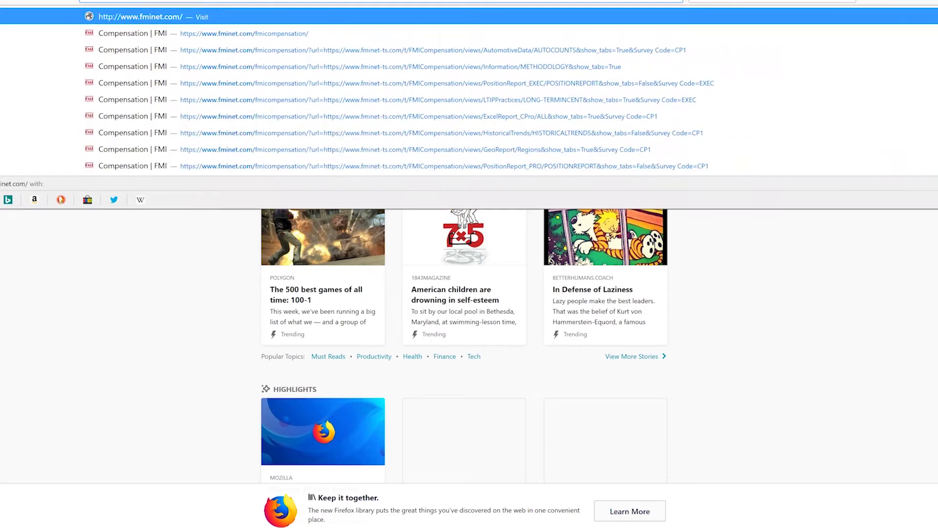
pyautogui.write('fmicompensation')
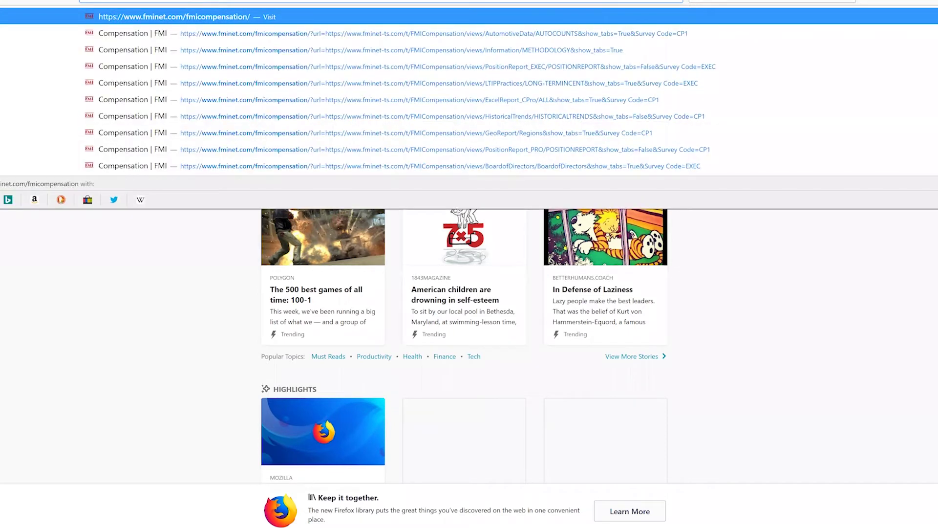
pyautogui.press('Return')
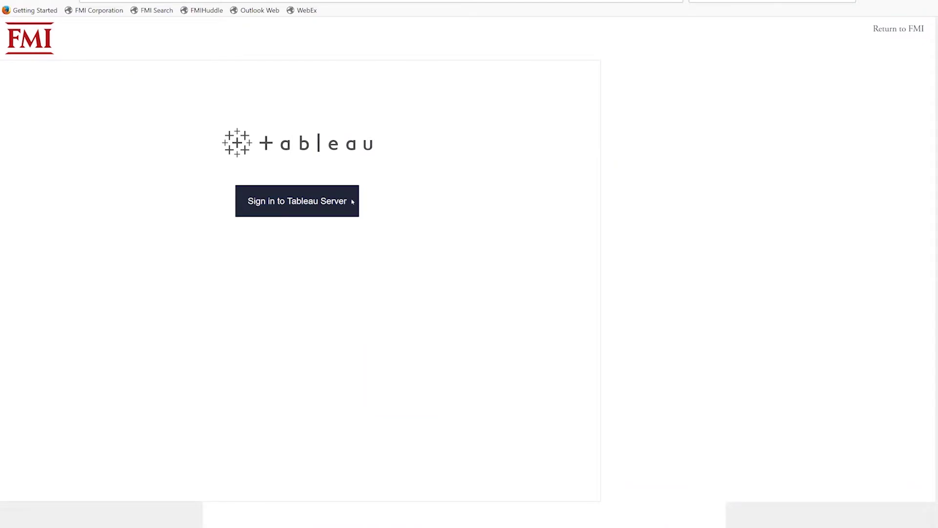
# Step: Sign in to Tableau Server with the account username and password
pyautogui.click(299, 208)
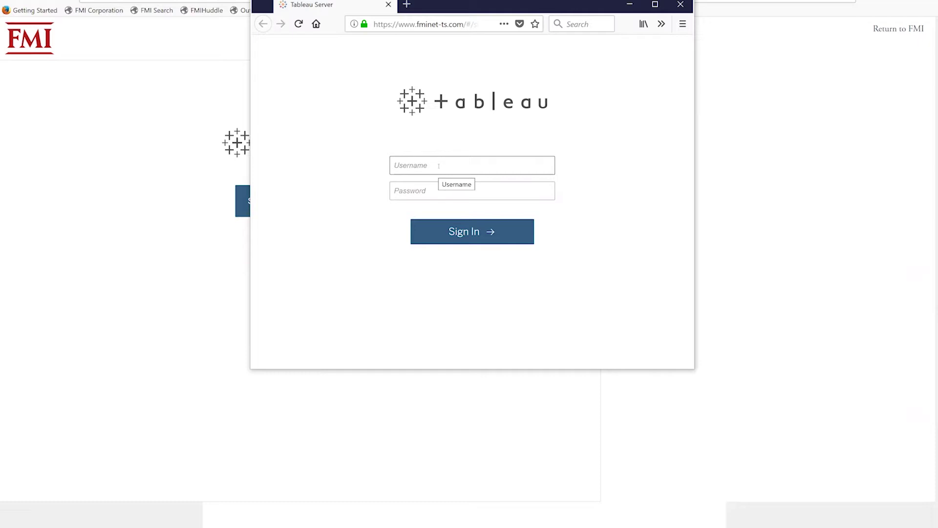
pyautogui.press('Tab')
pyautogui.write('•••••••••••••••')
pyautogui.press('Return')
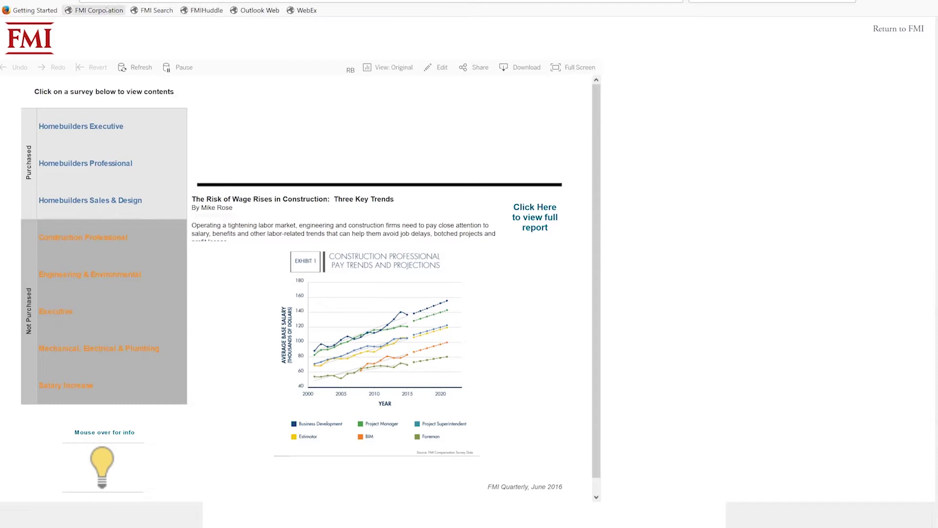
# Step: Show the FMI survey dashboard in full screen
pyautogui.click(581, 67)
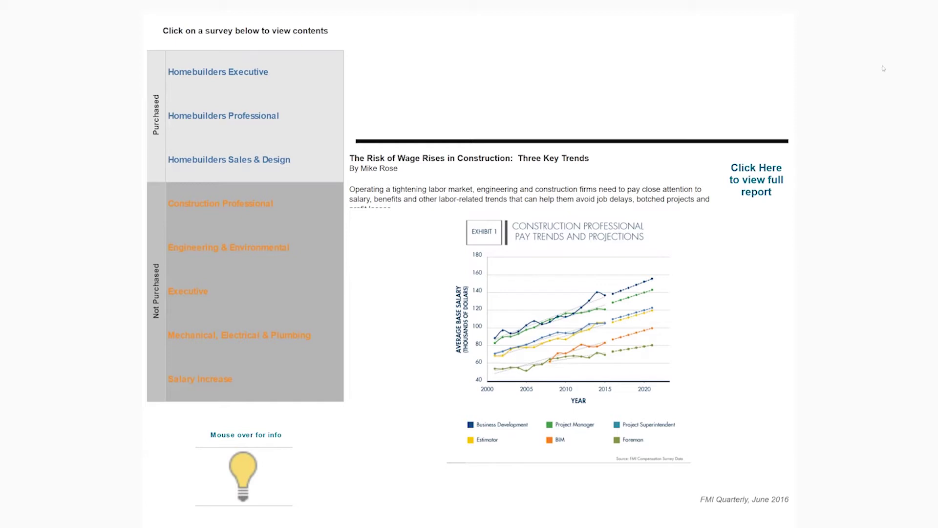
pyautogui.moveTo(323, 73)
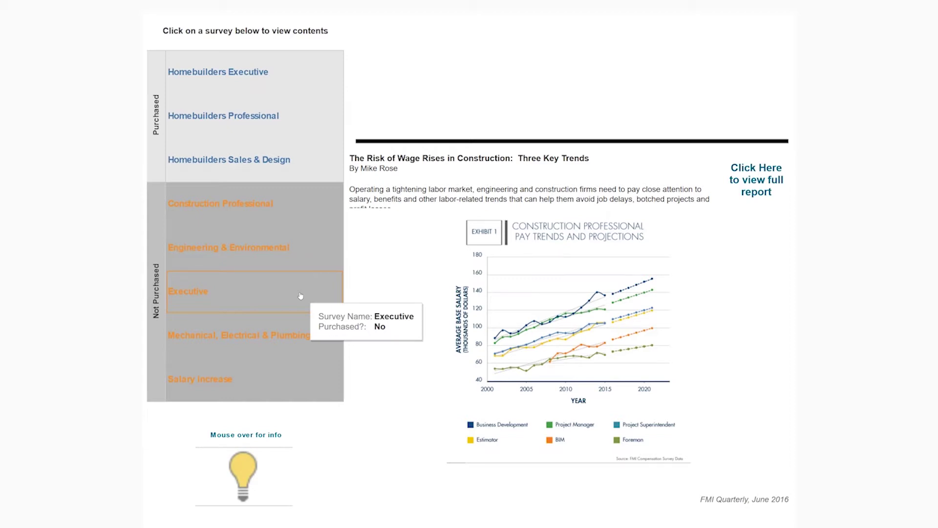
pyautogui.moveTo(311, 155)
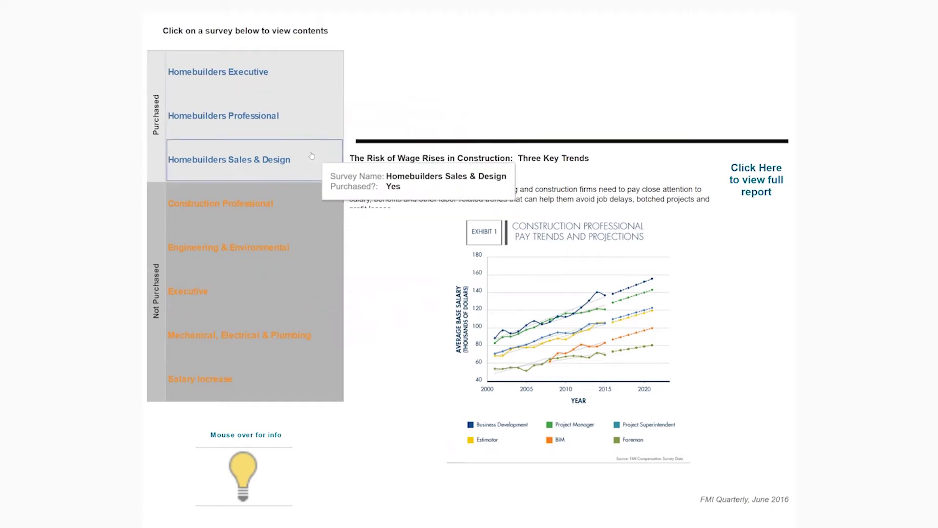
# Step: Filter the dashboard to the purchased Homebuilders Executive survey
pyautogui.click(300, 69)
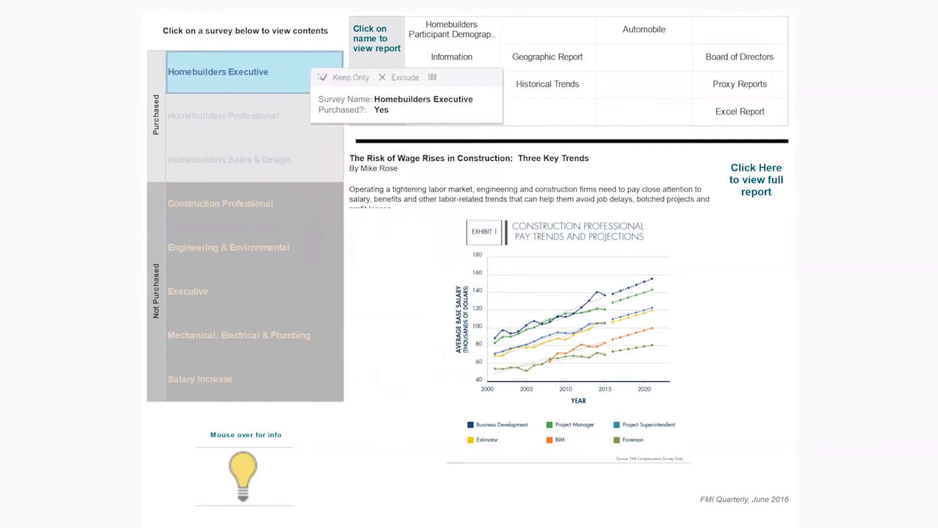
# Step: Close the info box, pick Homebuilders Professional, and open its Participant Demographics report
pyautogui.click(301, 78)
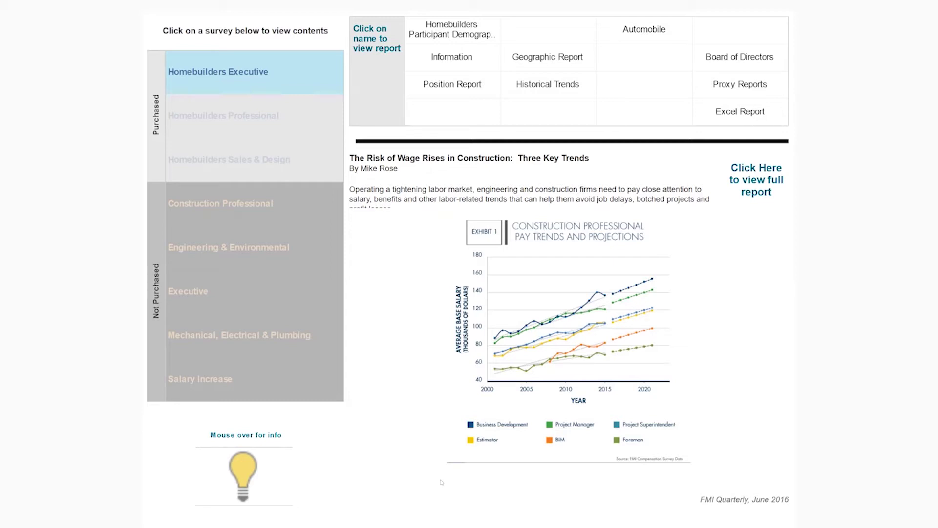
pyautogui.moveTo(243, 471)
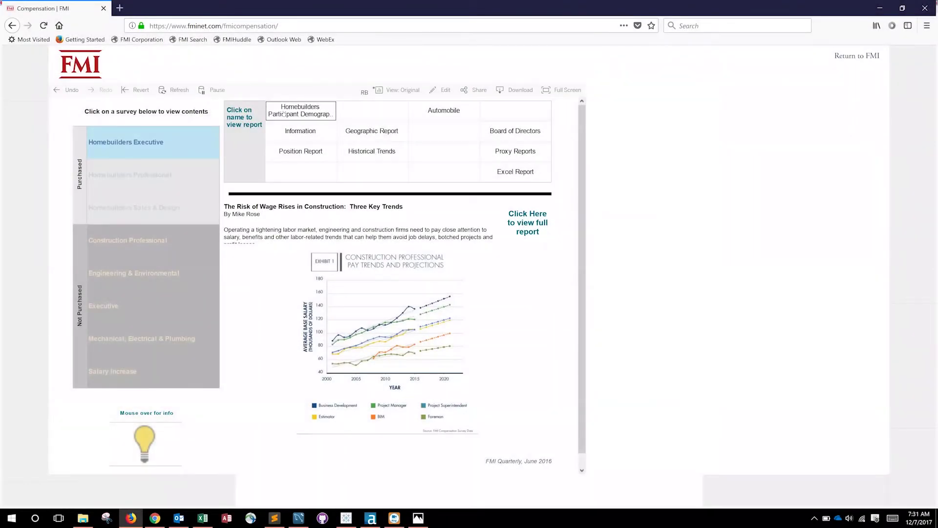
pyautogui.moveTo(112, 157)
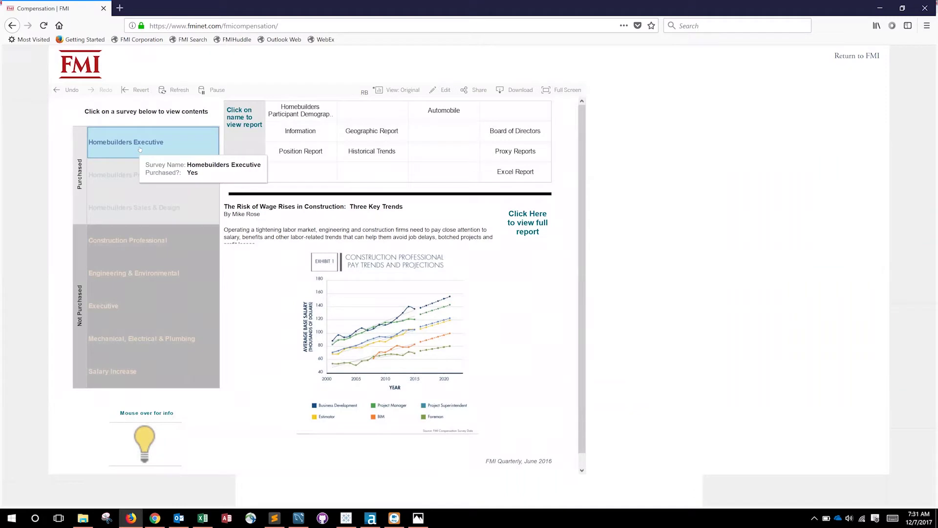
pyautogui.moveTo(158, 148)
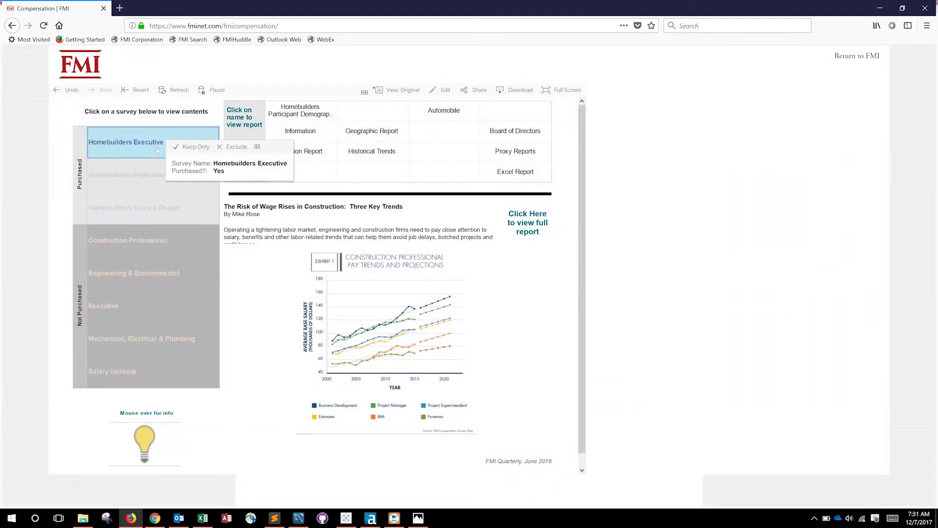
pyautogui.click(157, 177)
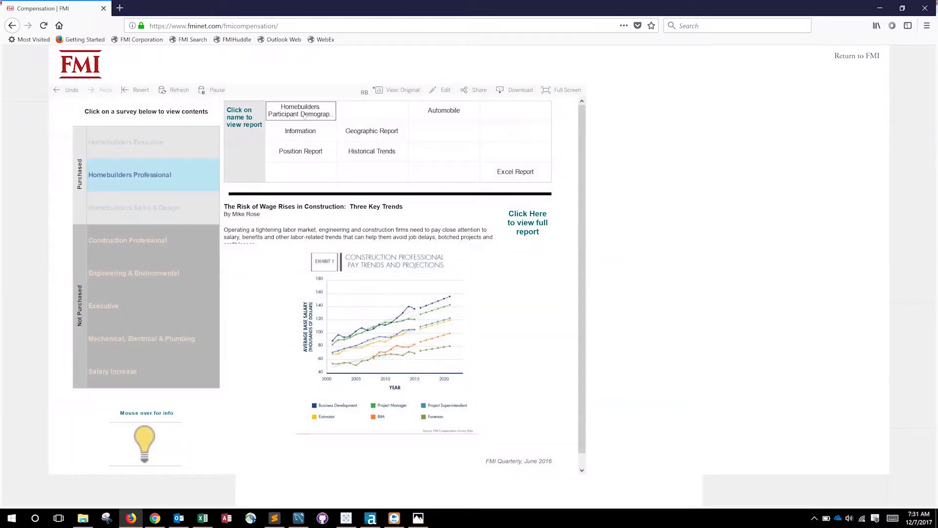
pyautogui.click(307, 115)
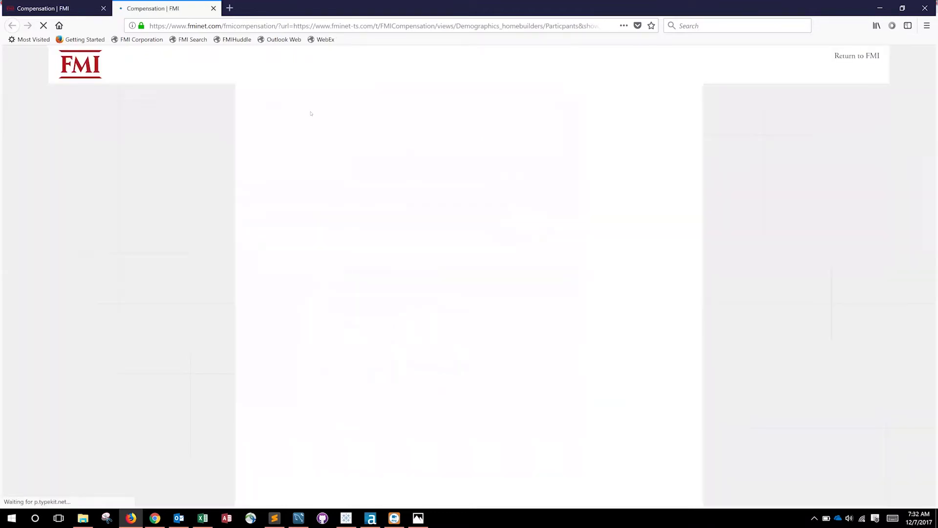
# Step: View the 2017 Homebuilders Professional participants report listing 26 companies
pyautogui.click(76, 10)
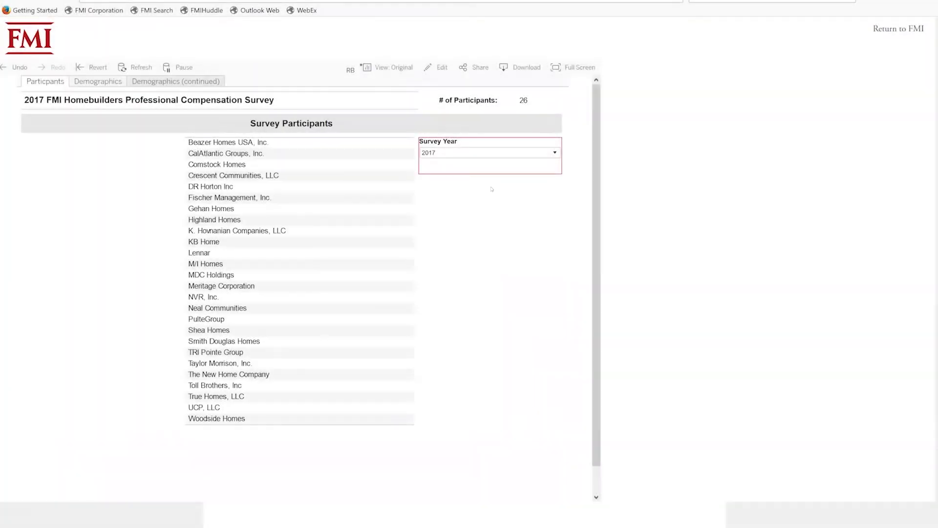
# Step: Show the participants report full screen, filter it to survey year 2016, and move to Demographics
pyautogui.click(576, 68)
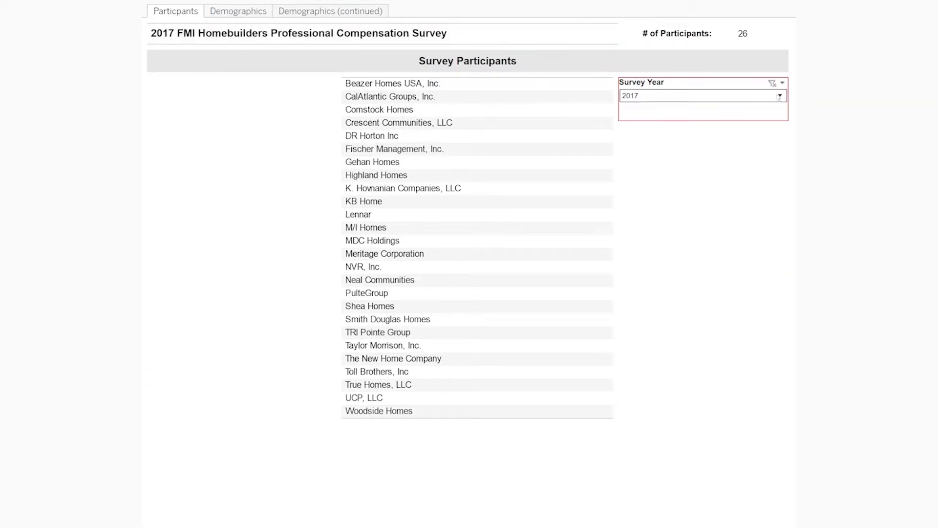
pyautogui.moveTo(742, 37)
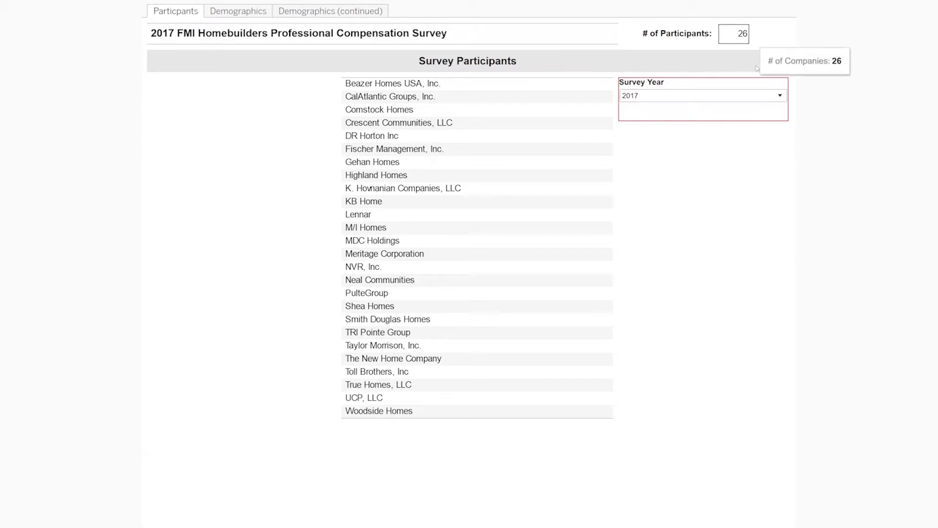
pyautogui.click(780, 95)
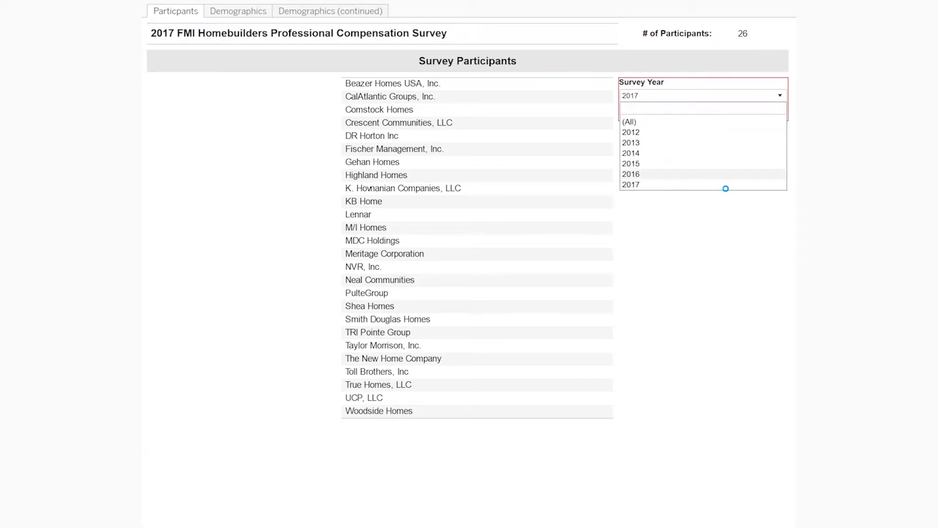
pyautogui.click(724, 174)
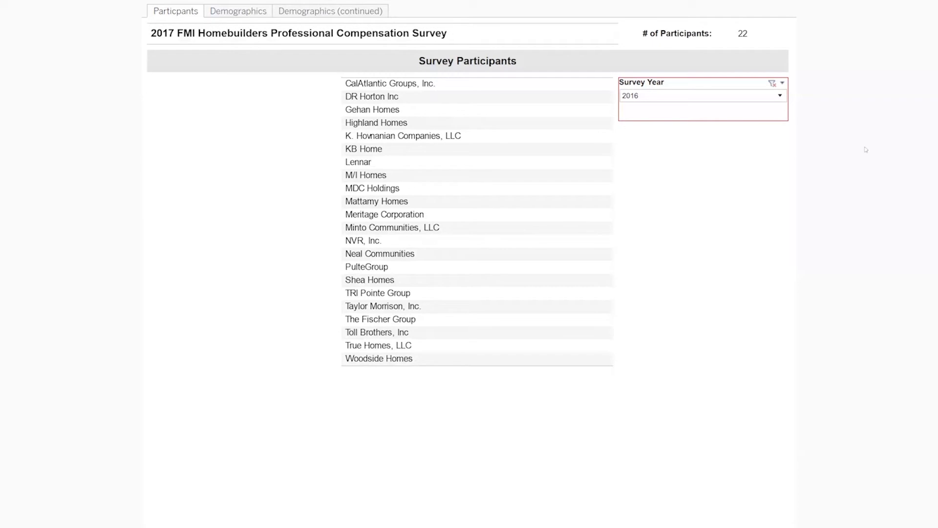
pyautogui.click(232, 10)
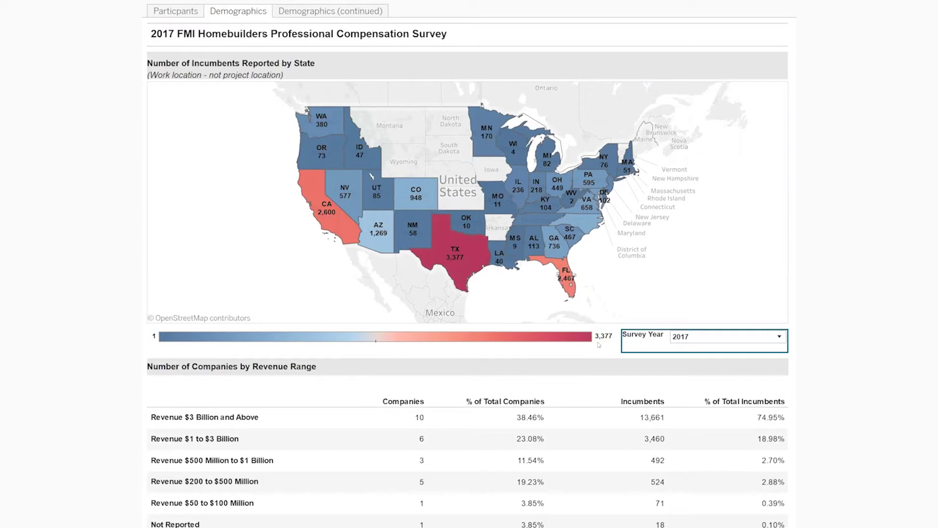
# Step: Filter the Demographics sheet to survey year 2016
pyautogui.click(765, 340)
pyautogui.click(686, 411)
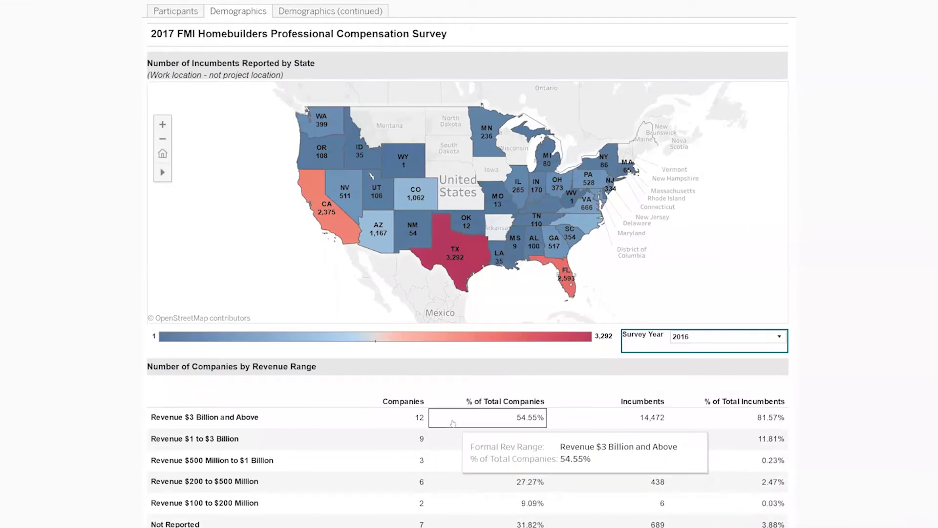
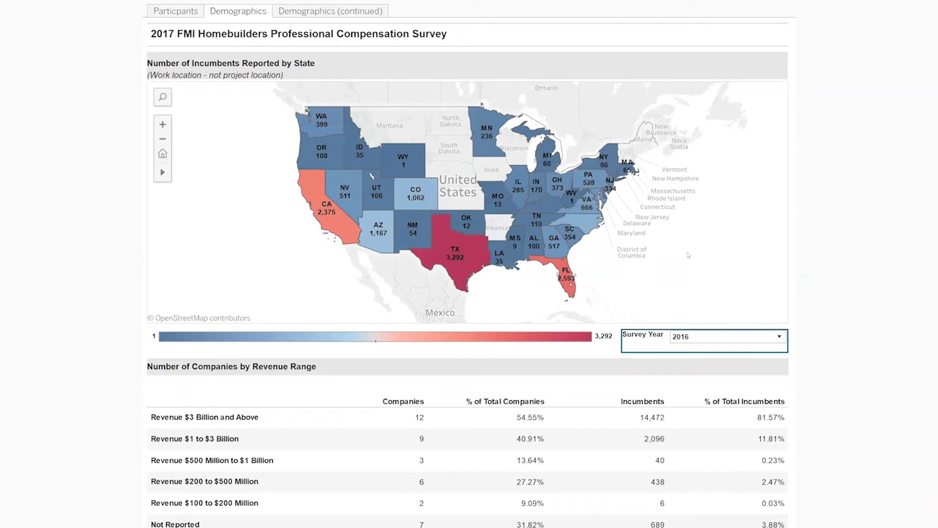
pyautogui.moveTo(551, 210)
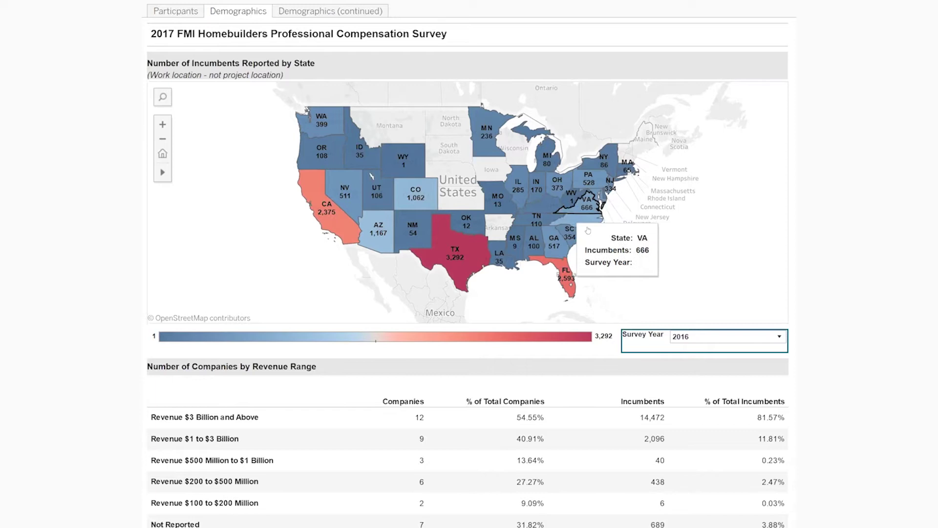
pyautogui.moveTo(591, 224)
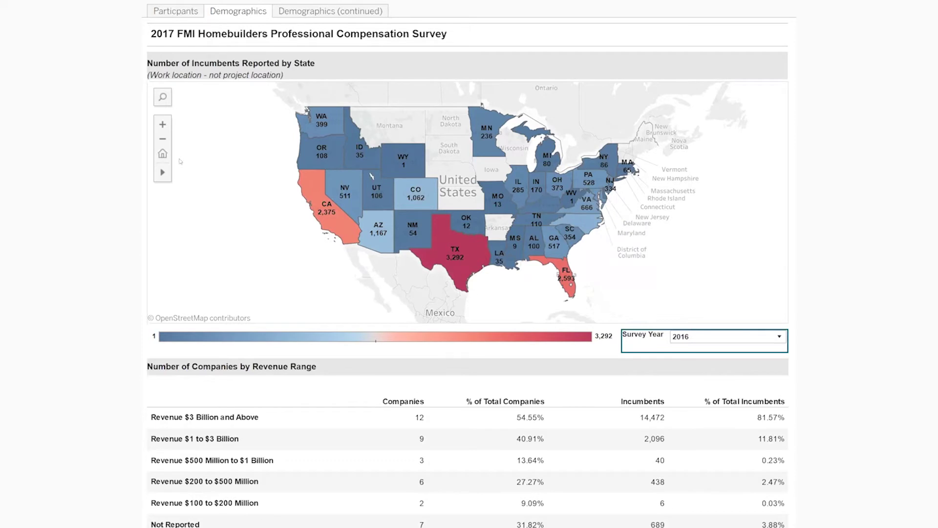
pyautogui.moveTo(162, 172)
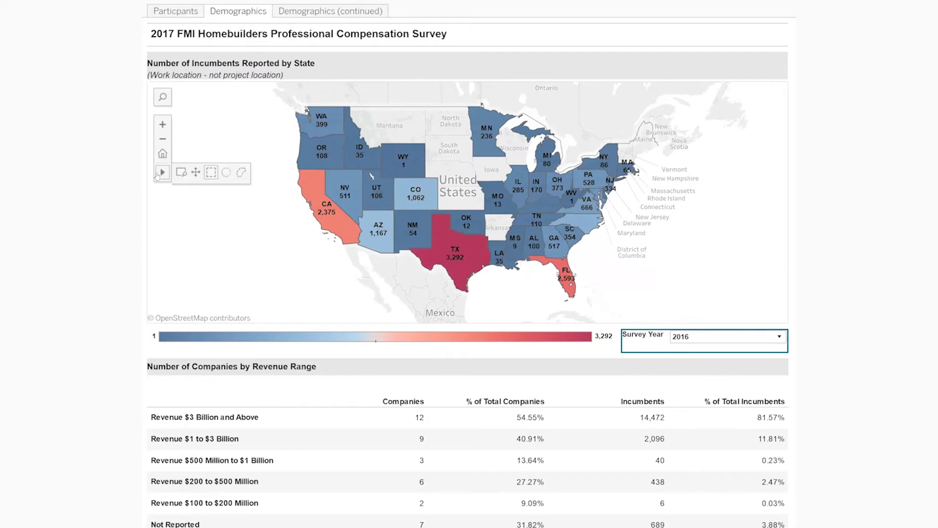
# Step: Pan the map to show Canada, then box-zoom onto Michigan, Pennsylvania, New York and neighbours
pyautogui.click(195, 174)
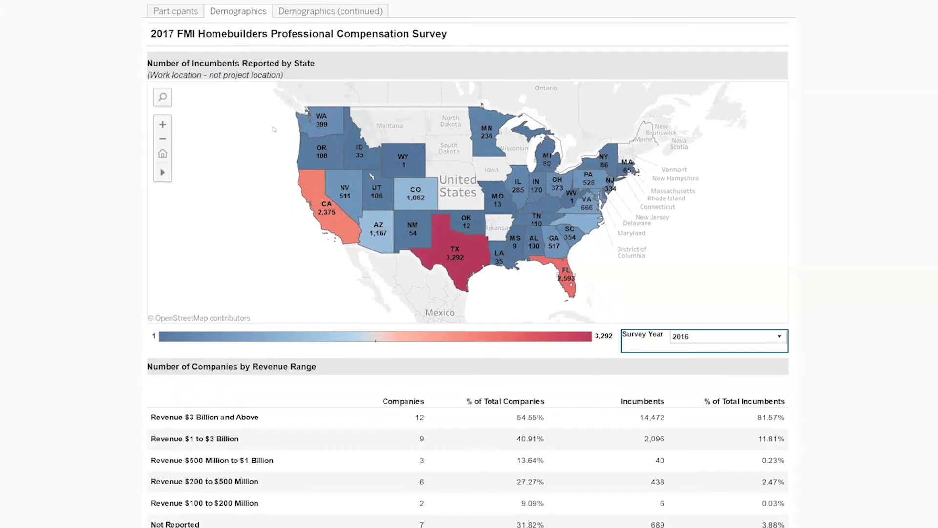
pyautogui.moveTo(274, 128); pyautogui.dragTo(291, 132)
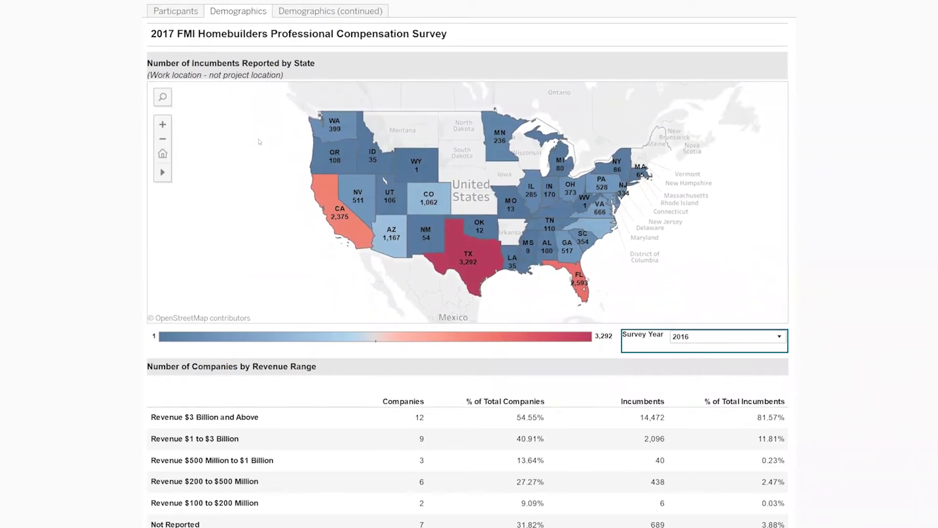
pyautogui.moveTo(163, 172)
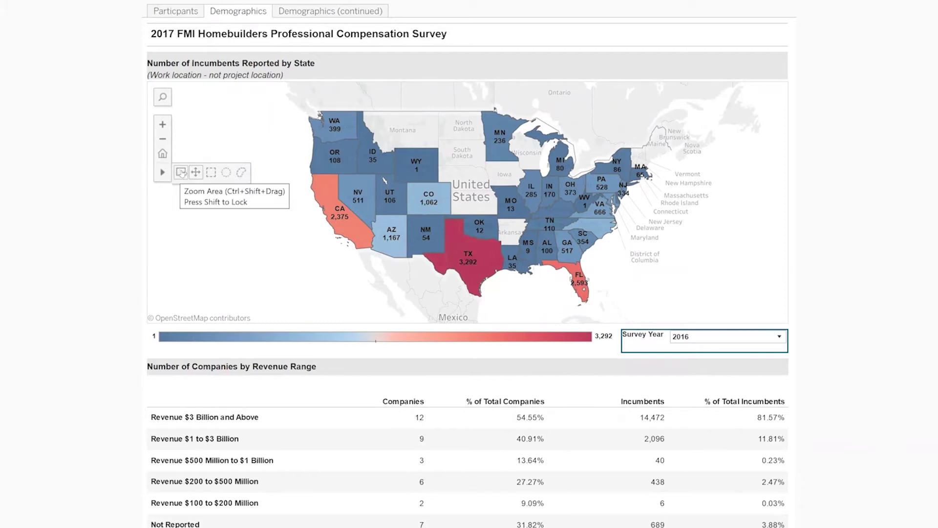
pyautogui.click(181, 172)
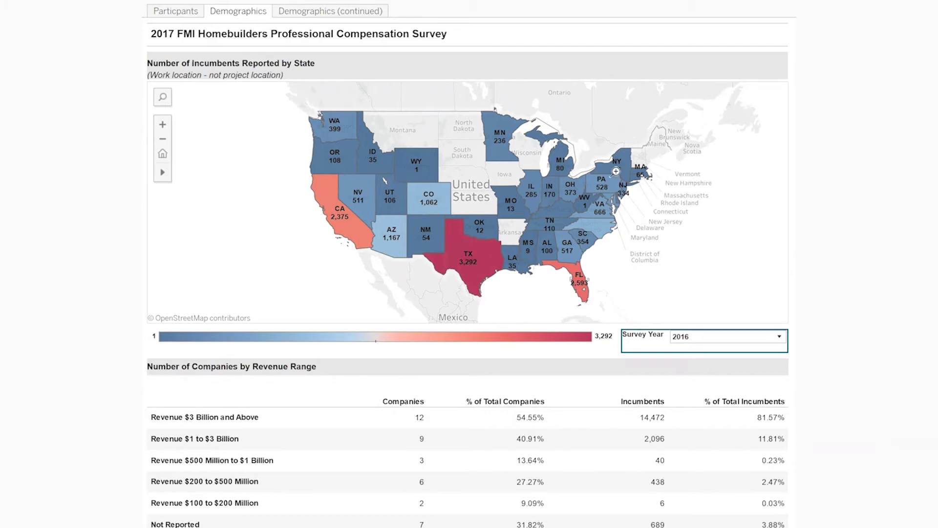
pyautogui.moveTo(574, 119); pyautogui.dragTo(680, 218)
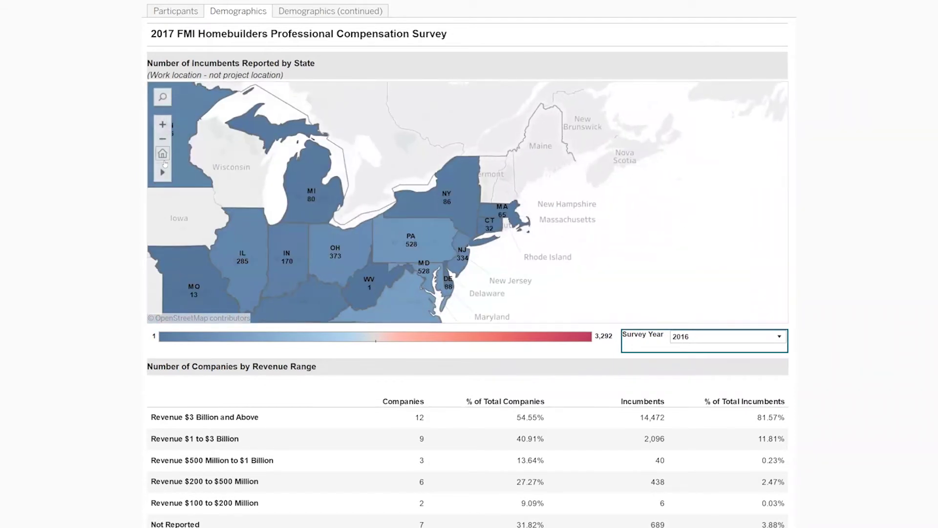
# Step: Rectangle-select the northeastern states, then reset to the full US map and clear the selection
pyautogui.moveTo(162, 172)
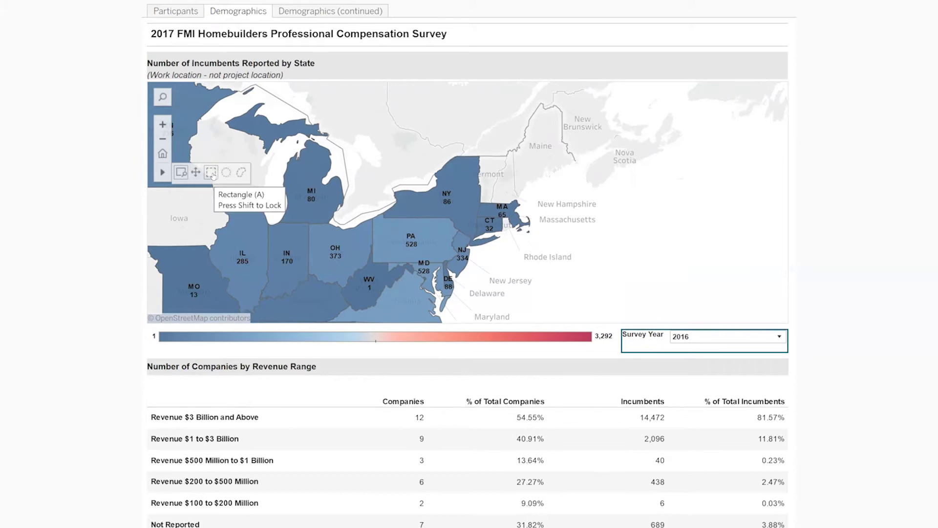
pyautogui.click(211, 173)
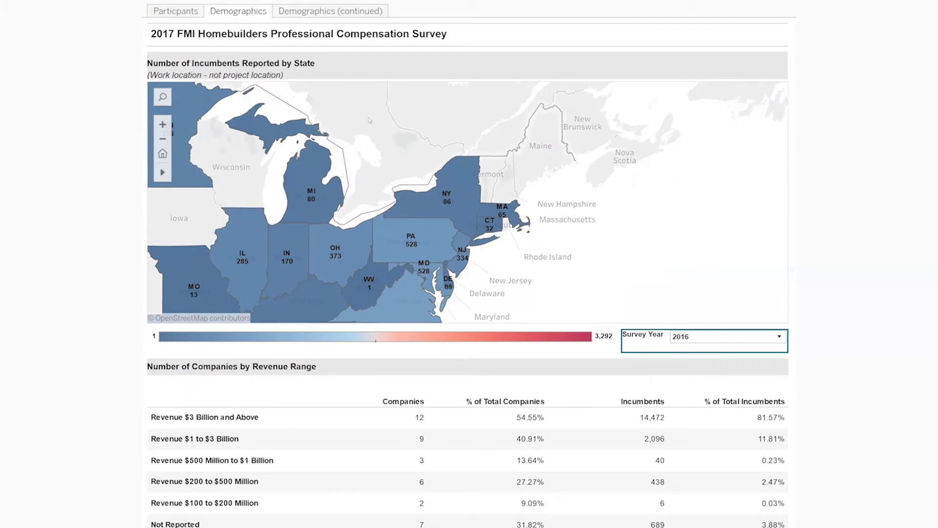
pyautogui.moveTo(371, 119); pyautogui.dragTo(593, 242)
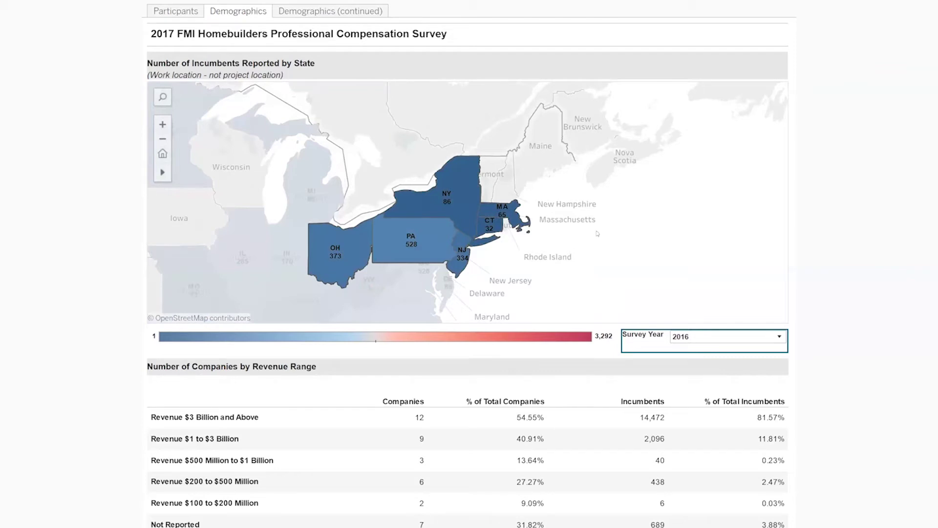
pyautogui.click(163, 154)
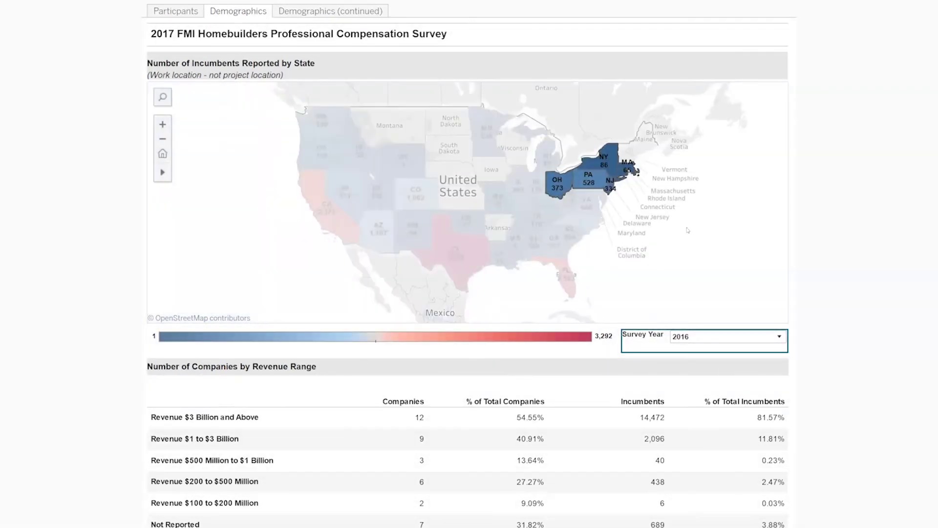
pyautogui.click(718, 236)
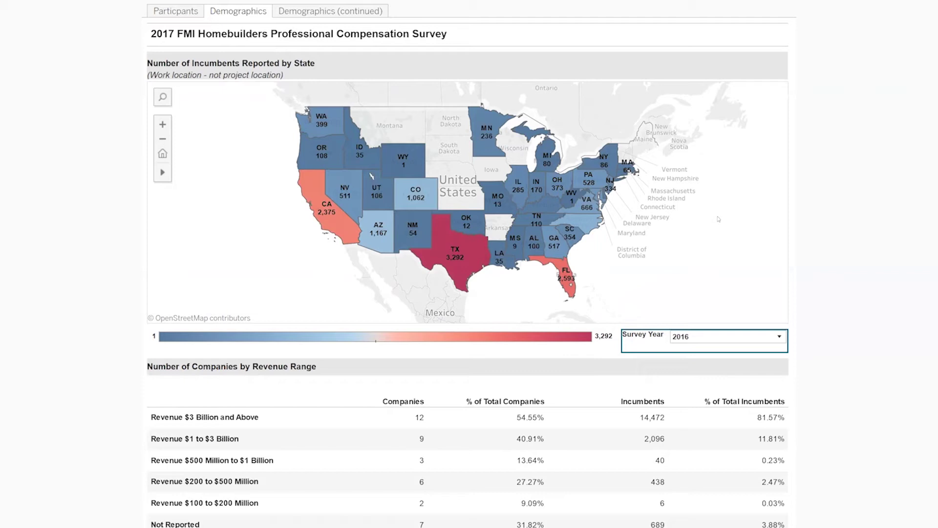
# Step: Open the Demographics (continued) dashboard and inspect the Business Entity pie slices
pyautogui.click(302, 11)
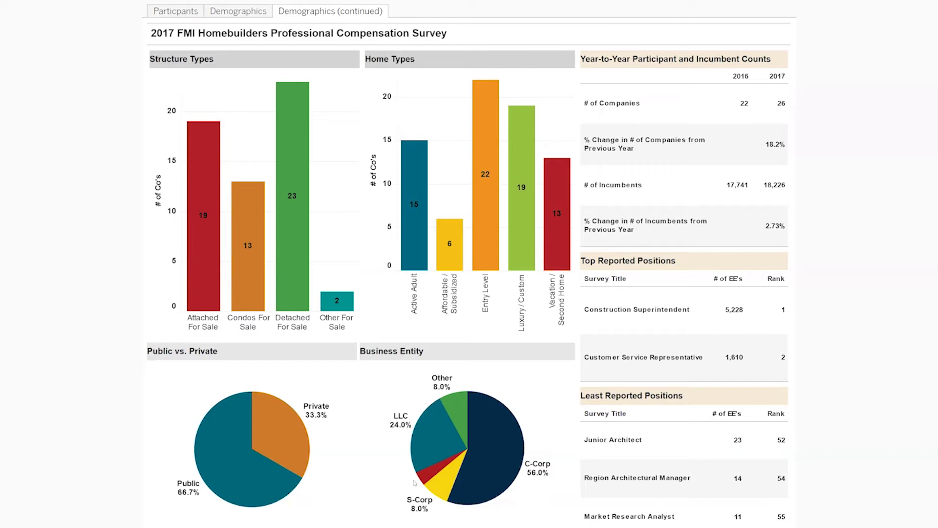
pyautogui.moveTo(428, 475)
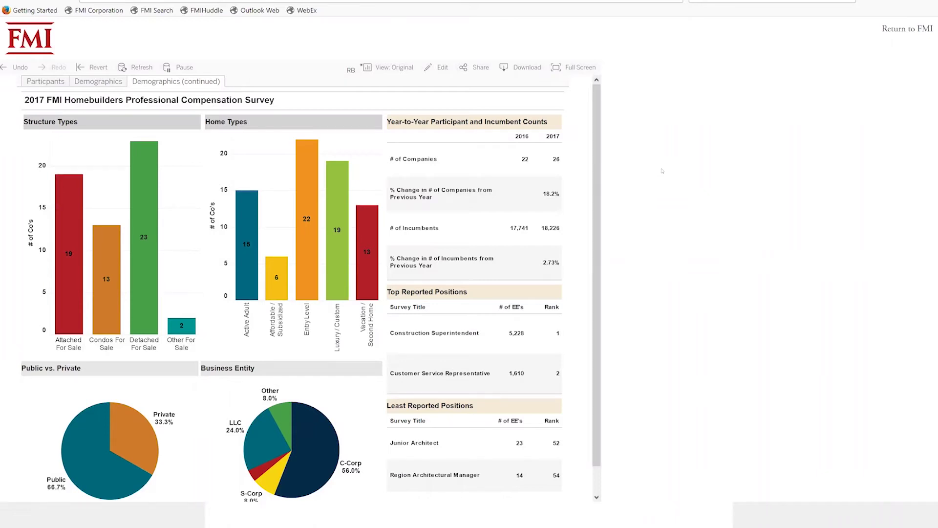
# Step: From the survey list, open the Information report in a new tab and switch to it
pyautogui.click(26, 1)
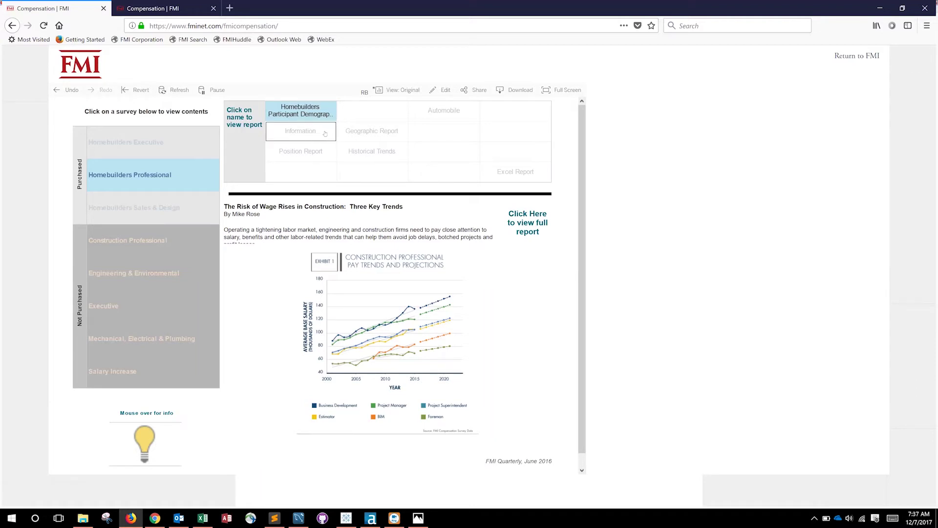
pyautogui.click(325, 134)
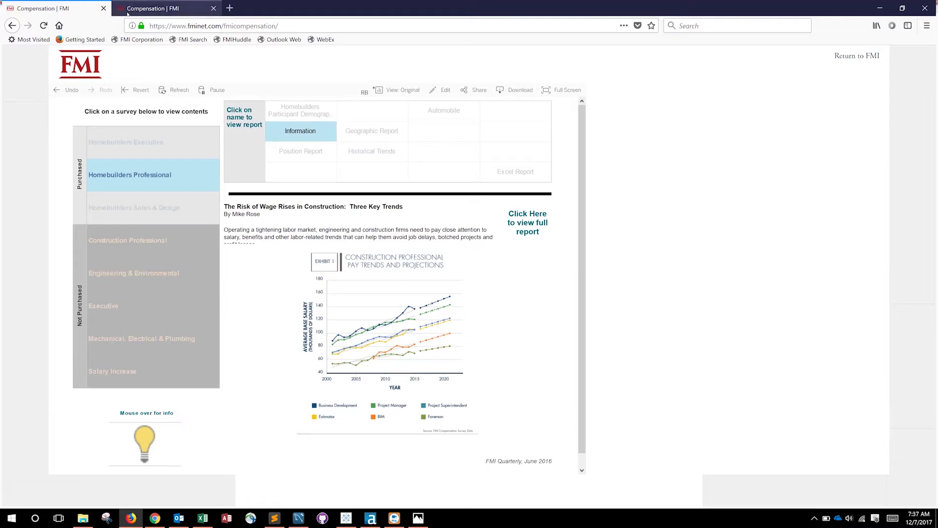
pyautogui.click(154, 10)
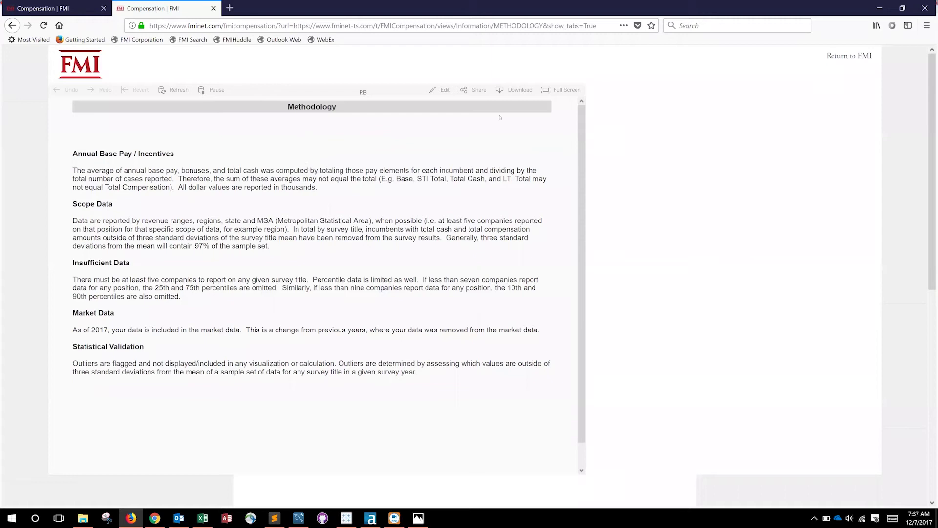
# Step: Go full screen, open the Box Whisker Plot page, and highlight the '3 standard deviations' phrase
pyautogui.click(567, 92)
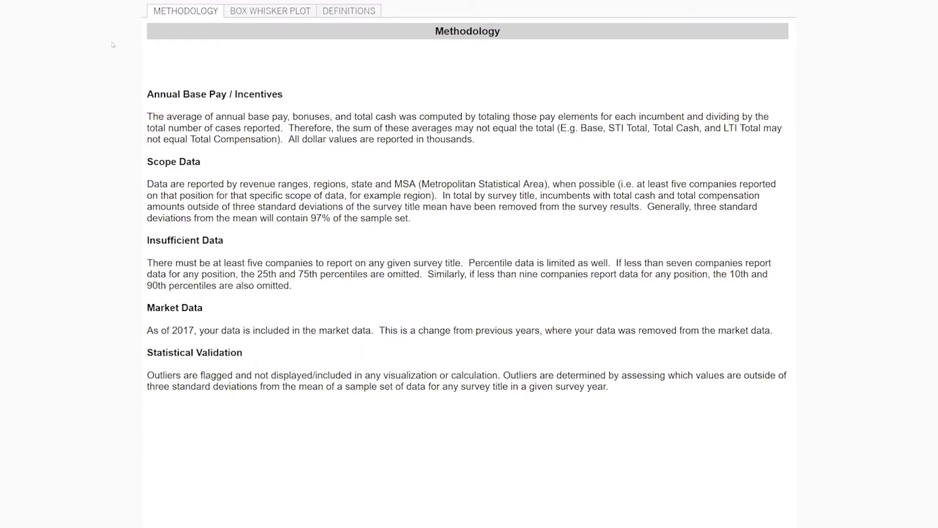
pyautogui.click(270, 11)
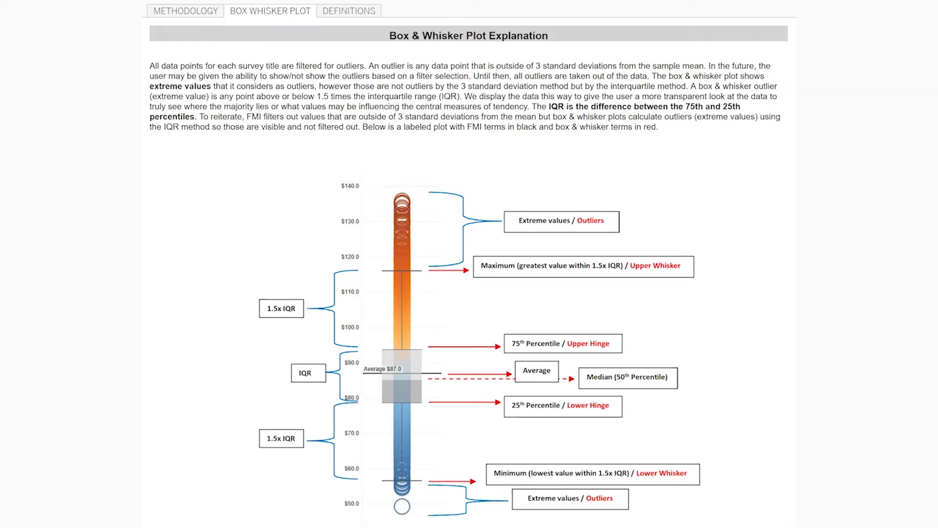
pyautogui.moveTo(534, 66); pyautogui.dragTo(620, 65)
pyautogui.click(666, 66)
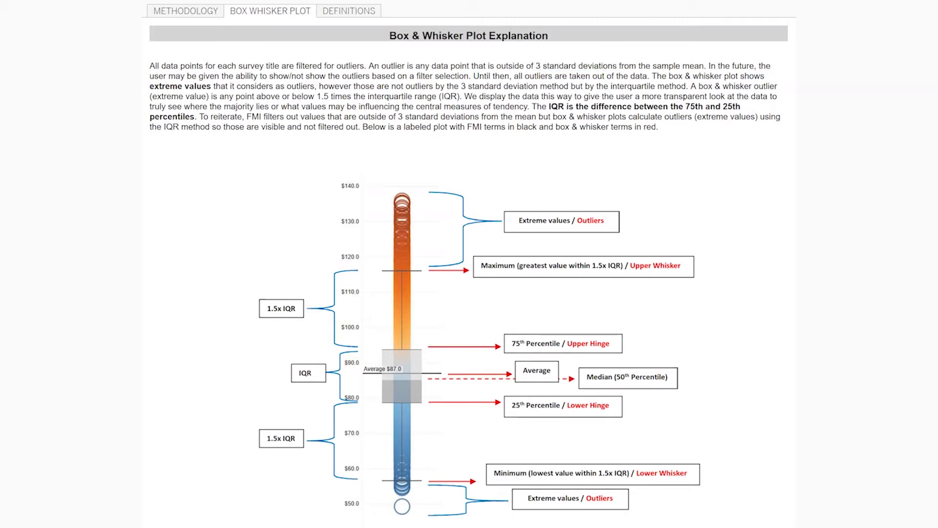
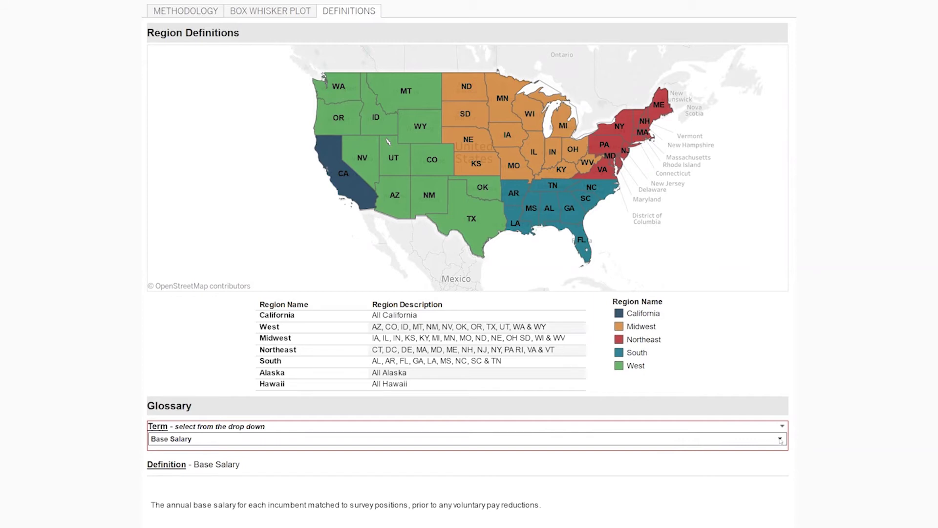
# Step: Search the glossary Term list for 'LLC' and display its definition
pyautogui.click(781, 439)
pyautogui.scroll(-7, 639, 280)
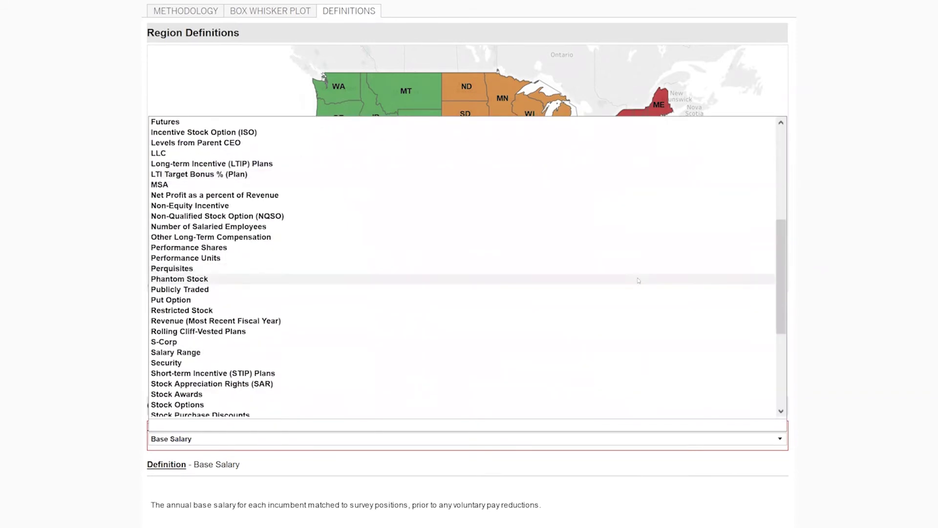
pyautogui.scroll(-5, 638, 281)
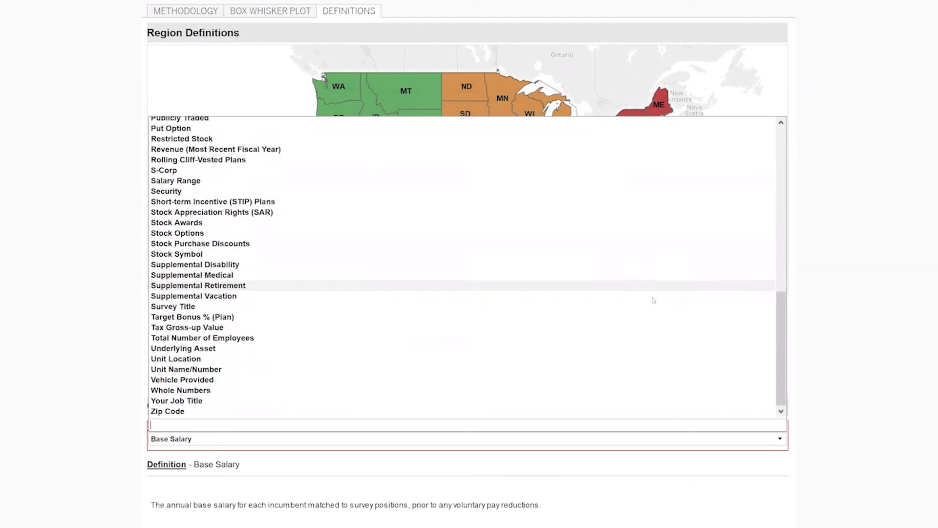
pyautogui.scroll(12, 655, 300)
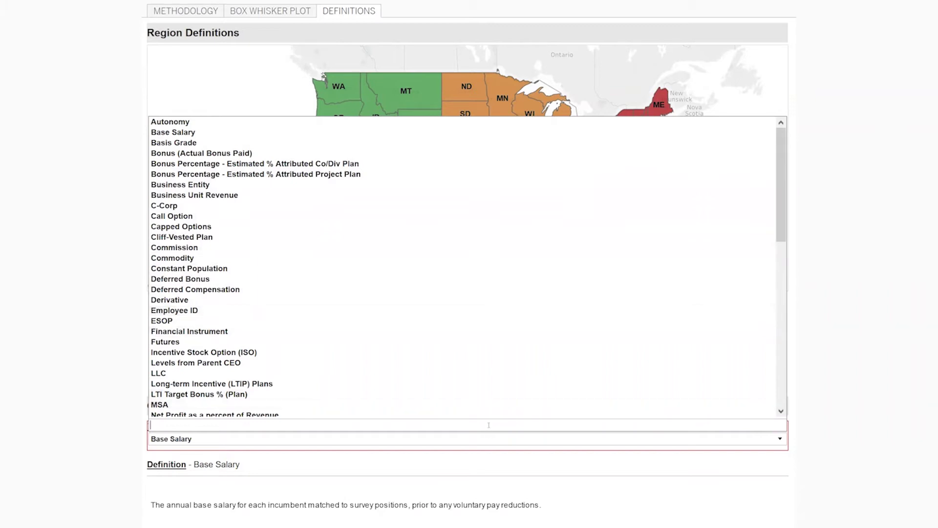
pyautogui.write('LLC')
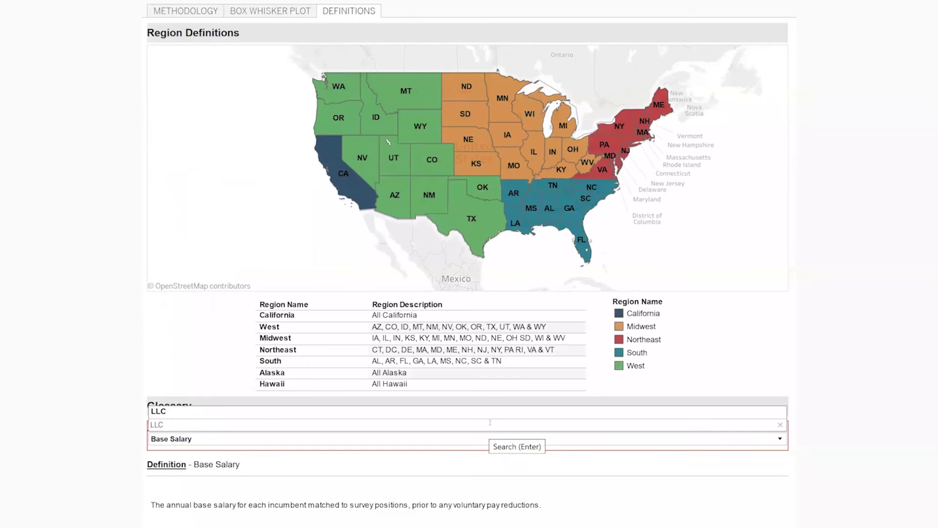
pyautogui.click(490, 411)
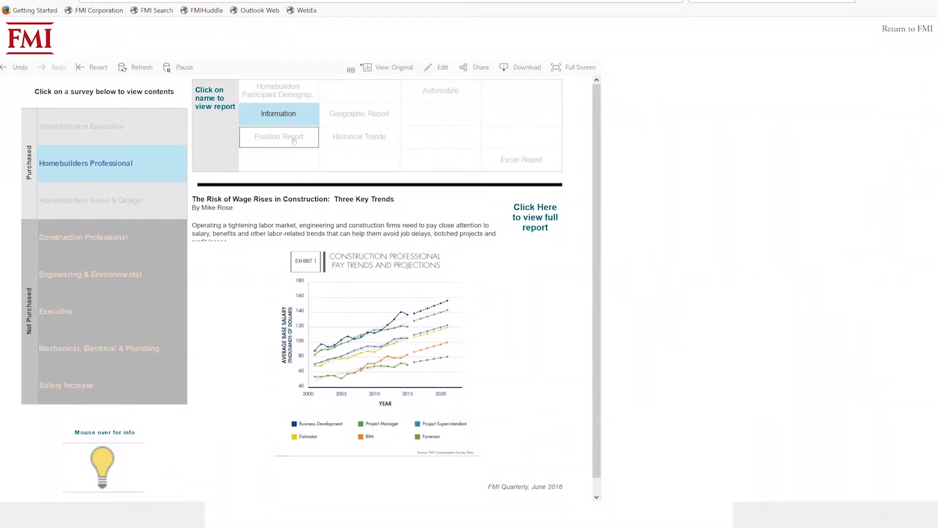
# Step: Open the 2017 Construction Manager Position Report and show it full screen
pyautogui.click(294, 142)
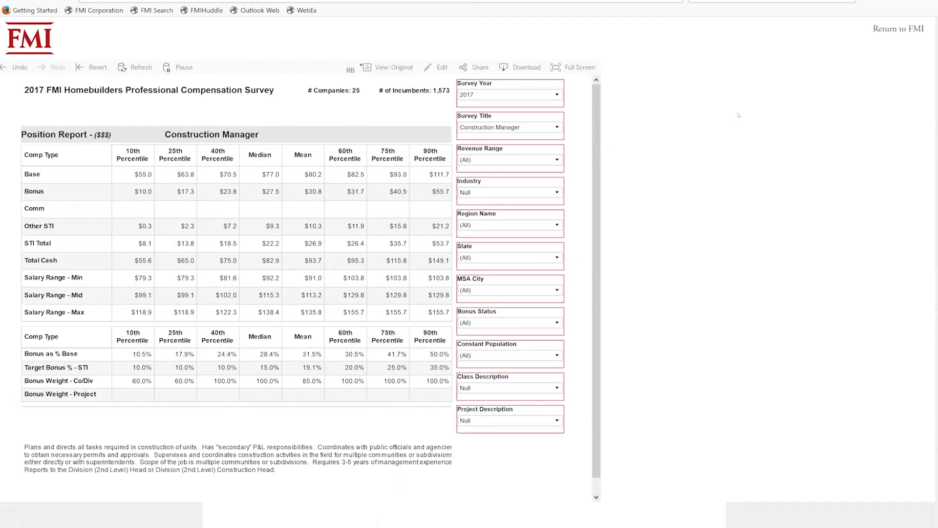
pyautogui.click(584, 70)
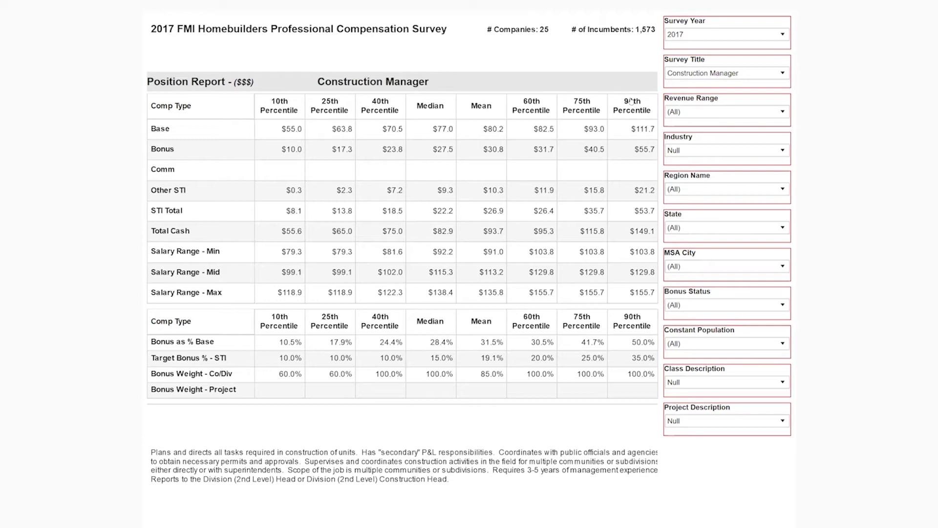
pyautogui.click(782, 74)
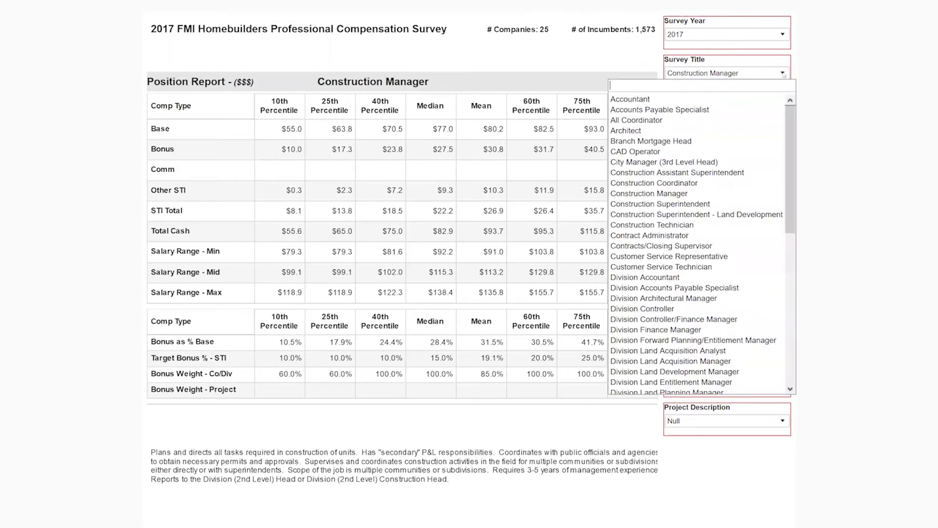
pyautogui.scroll(-10, 728, 240)
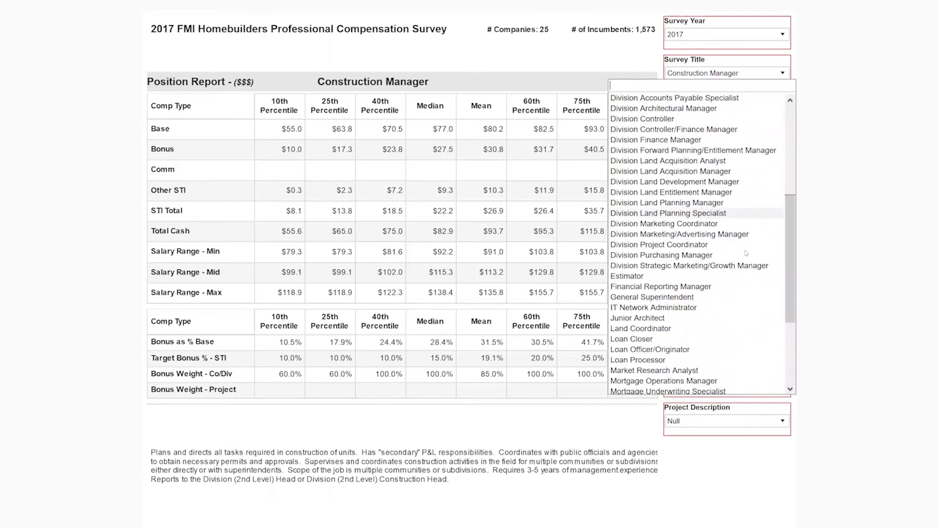
pyautogui.scroll(10, 749, 255)
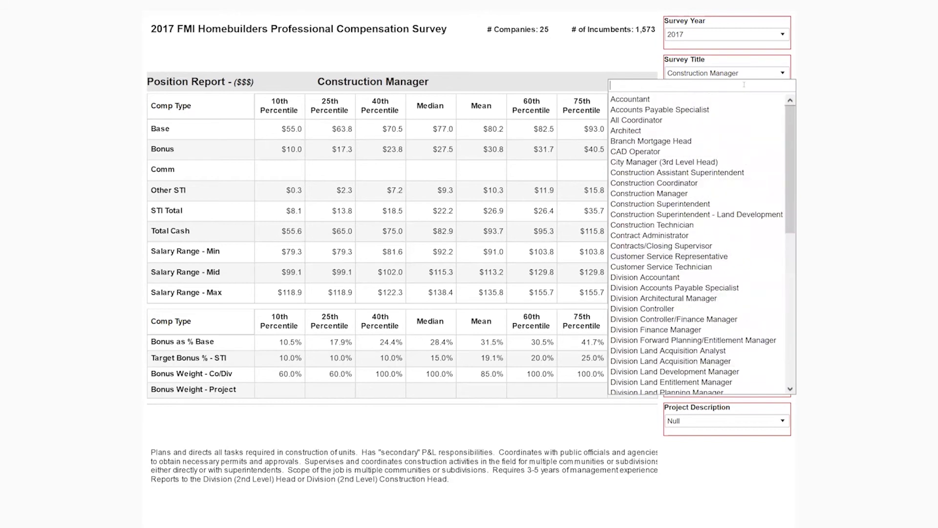
pyautogui.click(814, 84)
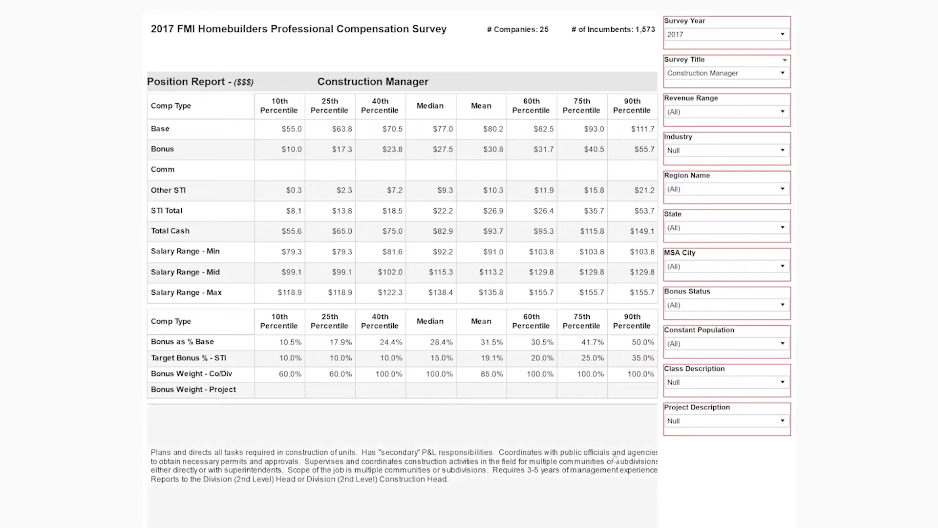
pyautogui.moveTo(542, 38)
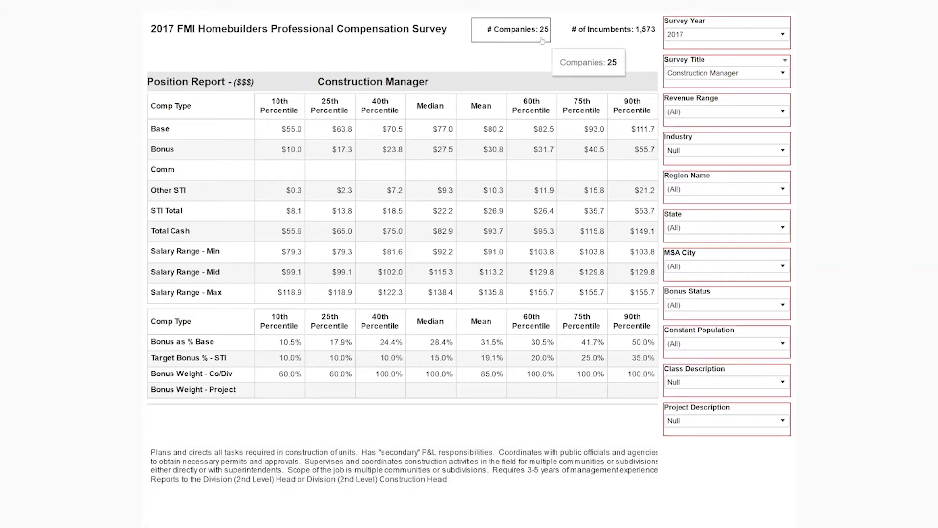
pyautogui.moveTo(590, 39)
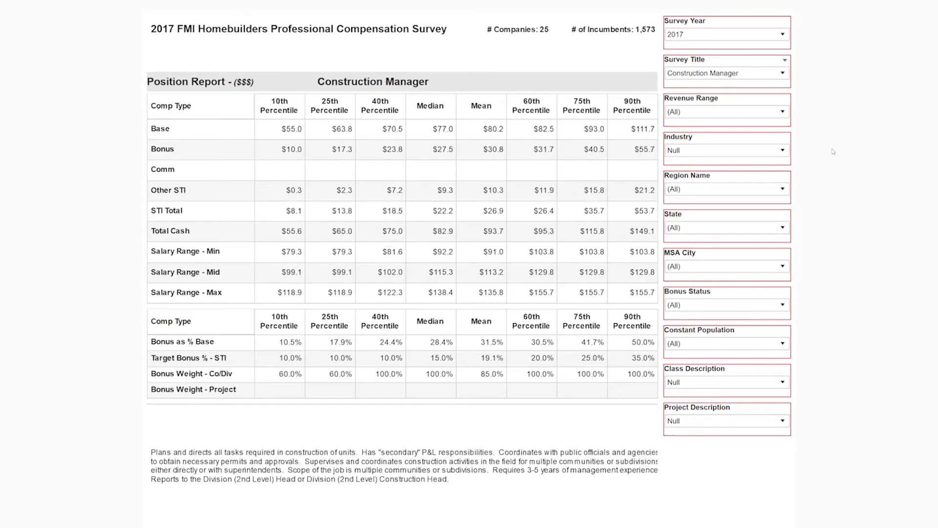
# Step: Keep survey year 2017 and restrict Revenue Range to only $1B Up To $3B
pyautogui.click(783, 35)
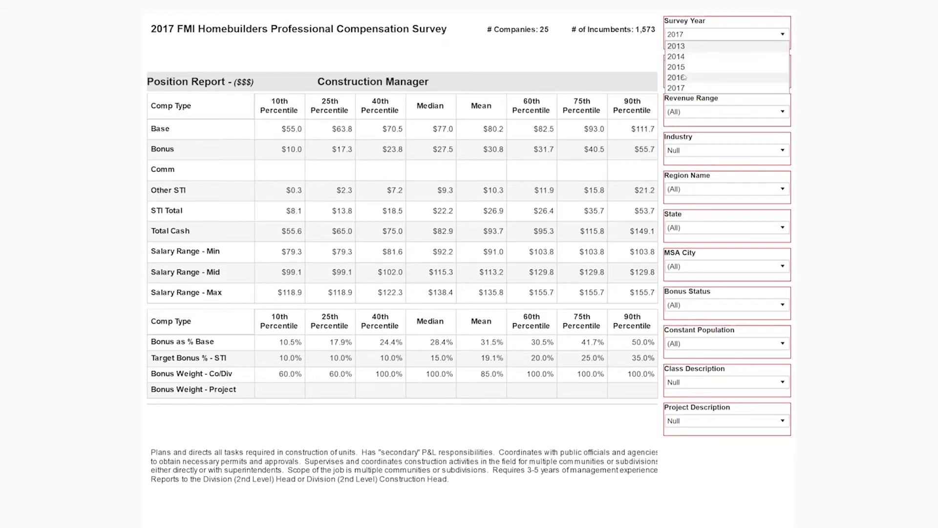
pyautogui.click(821, 62)
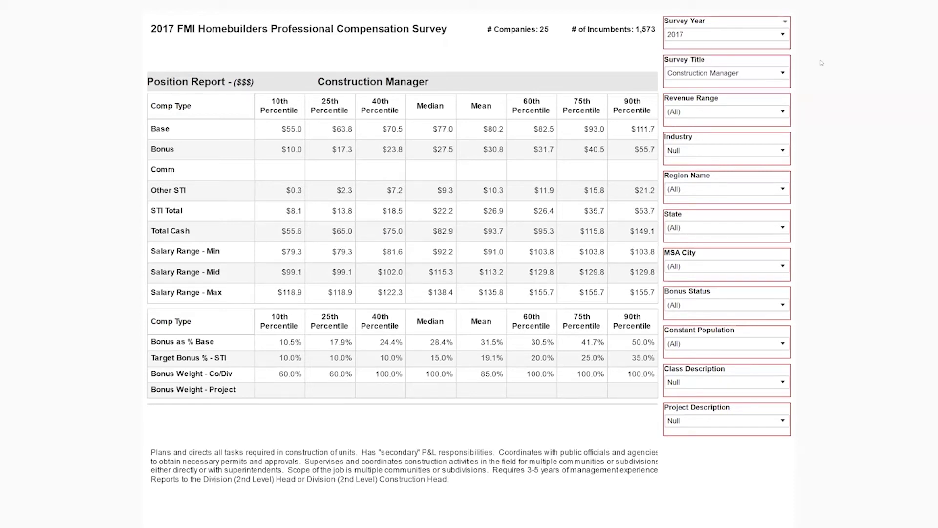
pyautogui.click(781, 113)
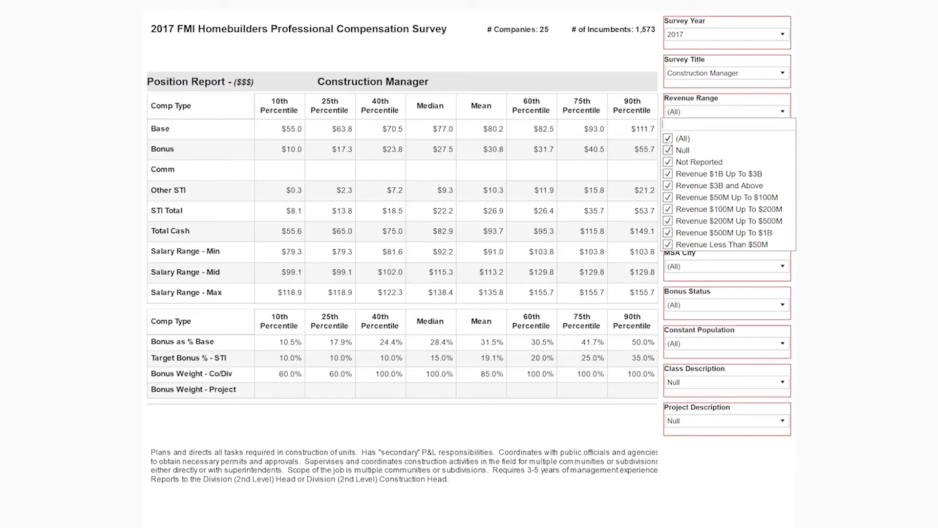
pyautogui.click(869, 169)
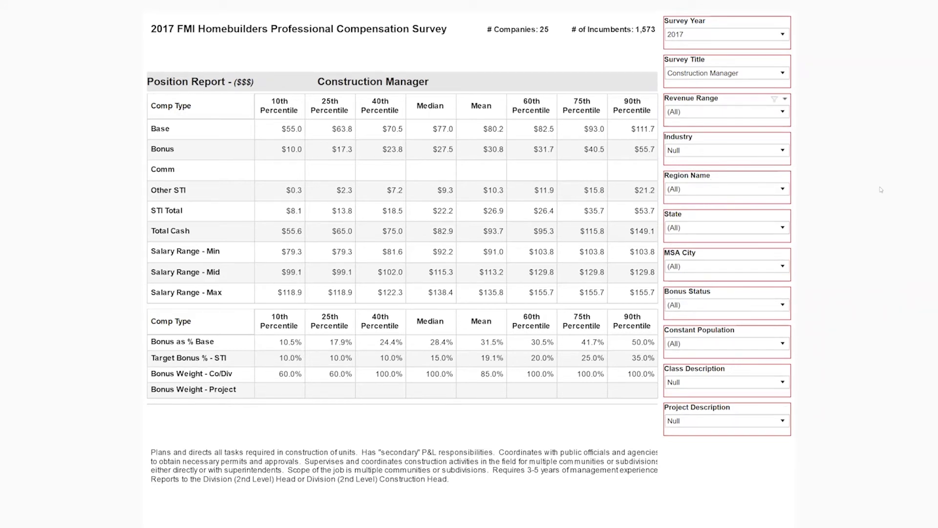
pyautogui.click(784, 113)
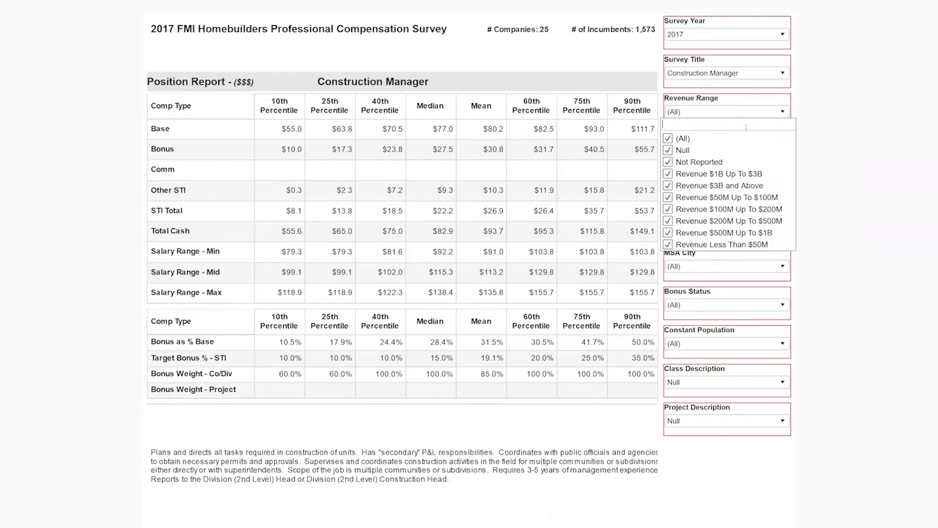
pyautogui.click(668, 140)
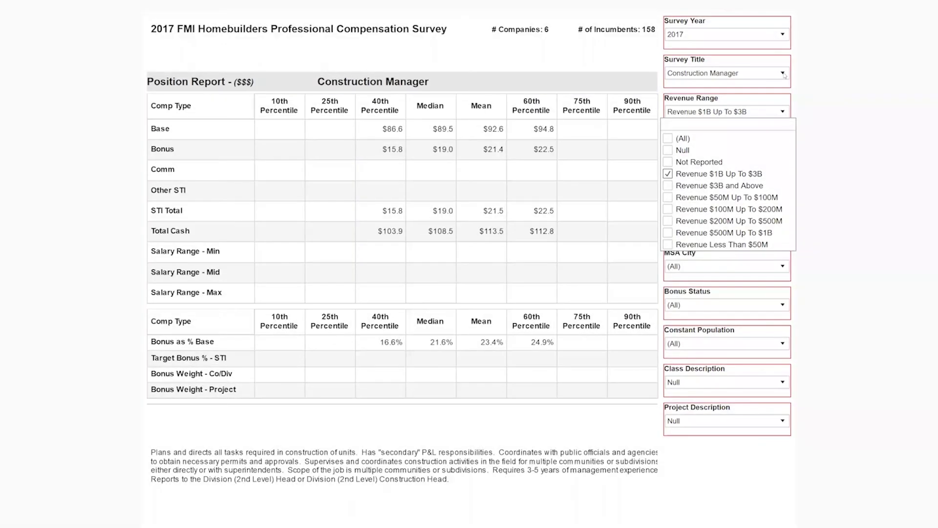
pyautogui.click(782, 74)
# Step: Switch the position to Construction Superintendent, leaving the Industry filter unchanged
pyautogui.click(780, 74)
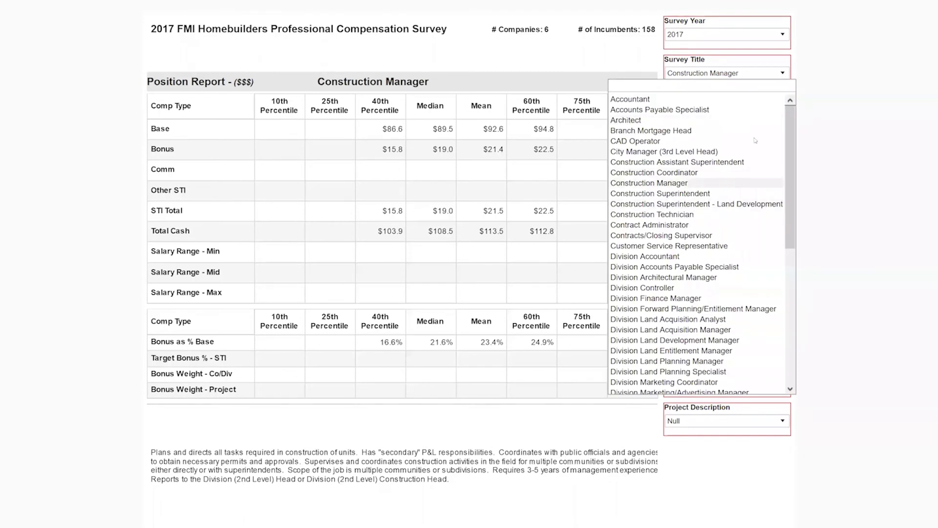
pyautogui.click(708, 193)
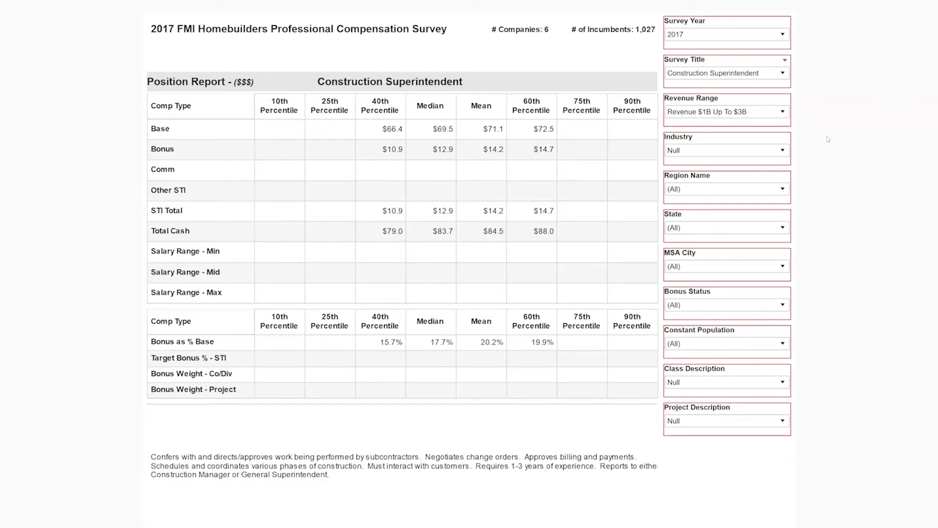
pyautogui.click(756, 155)
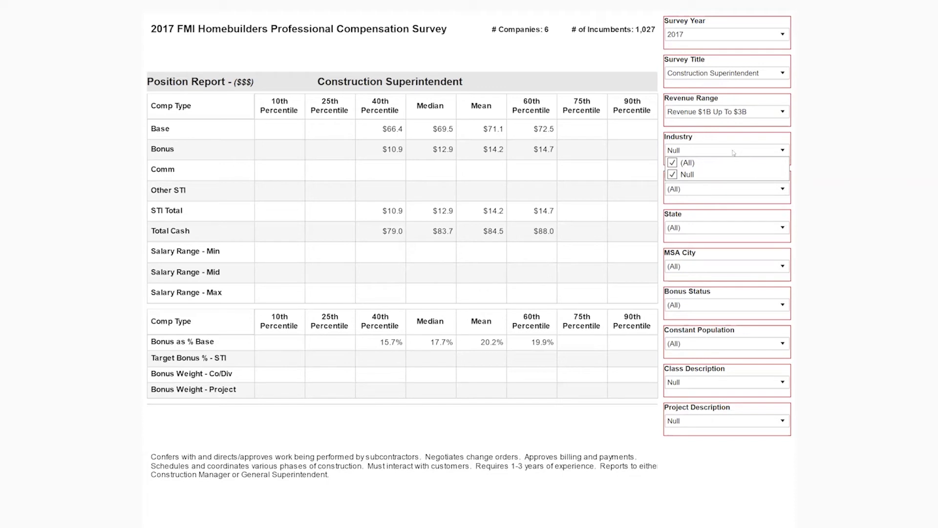
pyautogui.click(729, 151)
pyautogui.click(728, 152)
pyautogui.click(746, 150)
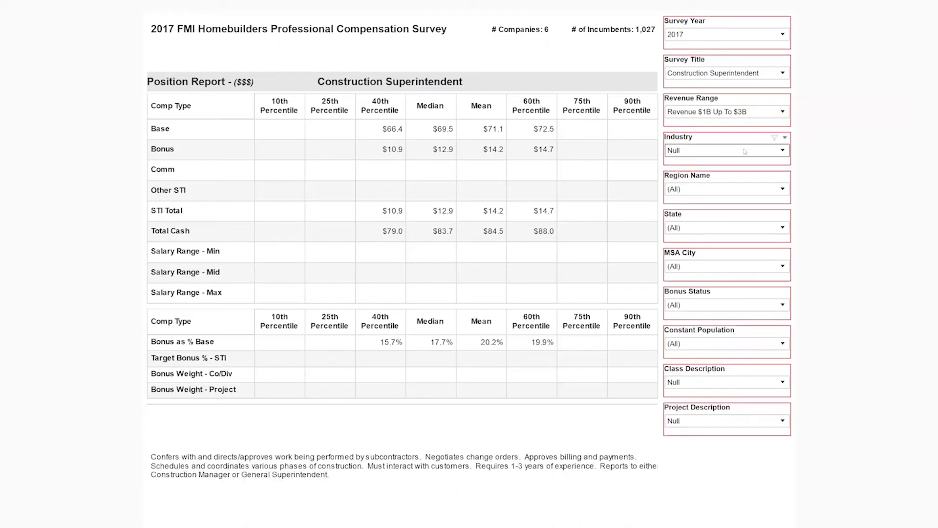
pyautogui.click(744, 153)
pyautogui.click(744, 153)
pyautogui.click(723, 196)
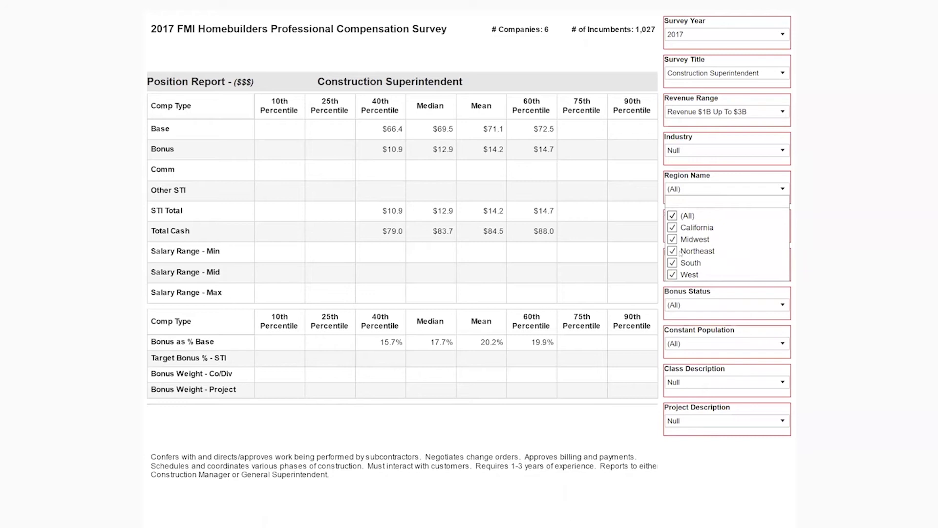
# Step: Set the Region Name filter to South only, leaving MSA City untouched
pyautogui.click(672, 216)
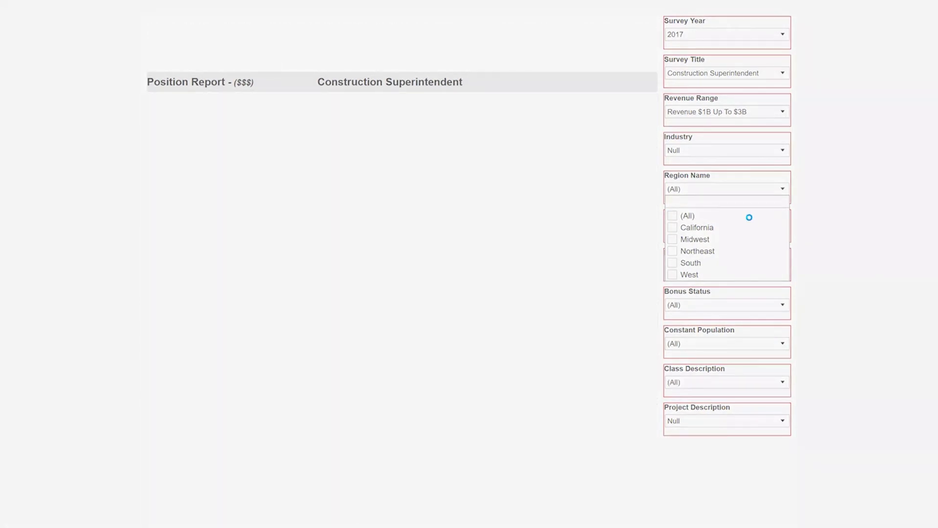
pyautogui.click(840, 223)
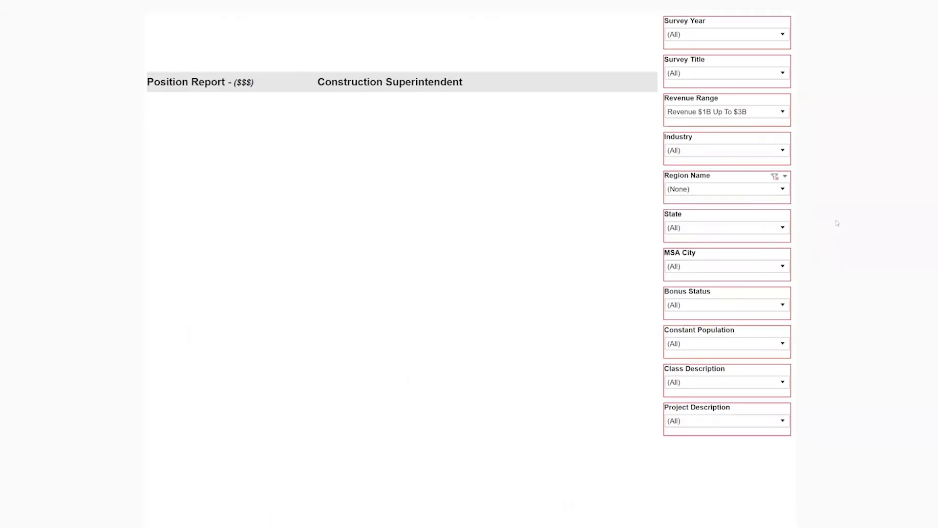
pyautogui.click(727, 266)
pyautogui.click(783, 189)
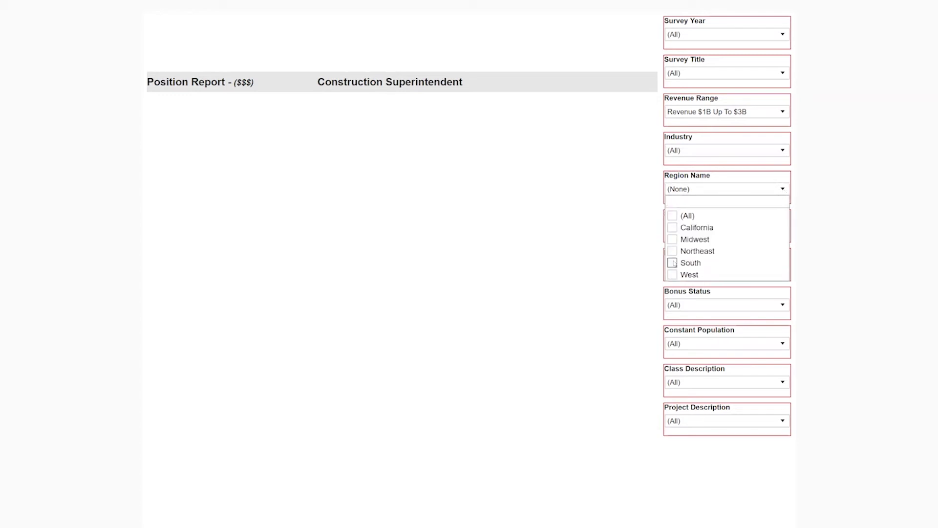
pyautogui.click(818, 198)
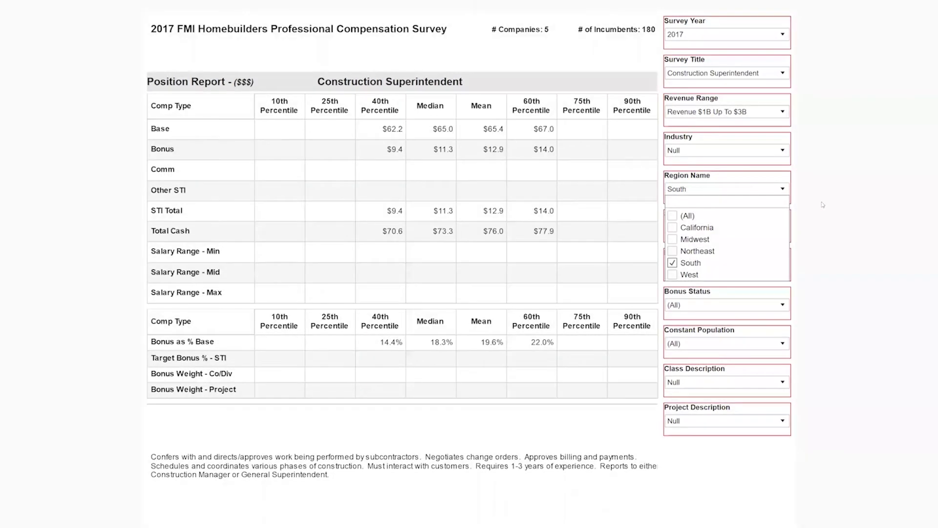
pyautogui.click(813, 199)
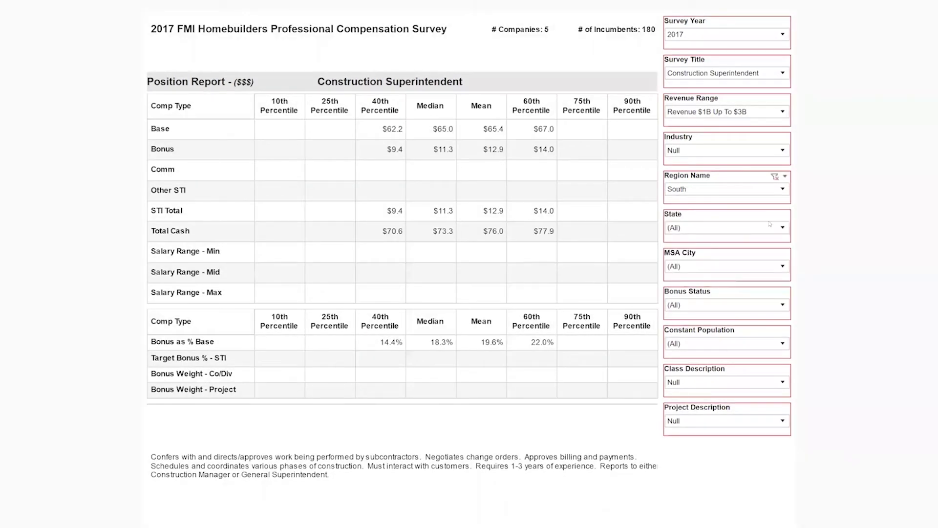
# Step: Clear the MSA City filter and keep only Miami, FL via a search
pyautogui.click(751, 266)
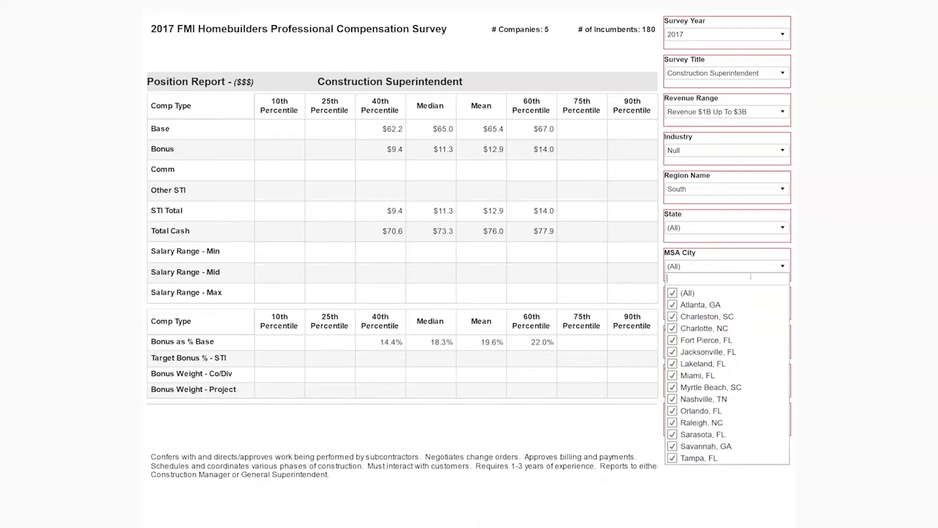
pyautogui.click(672, 293)
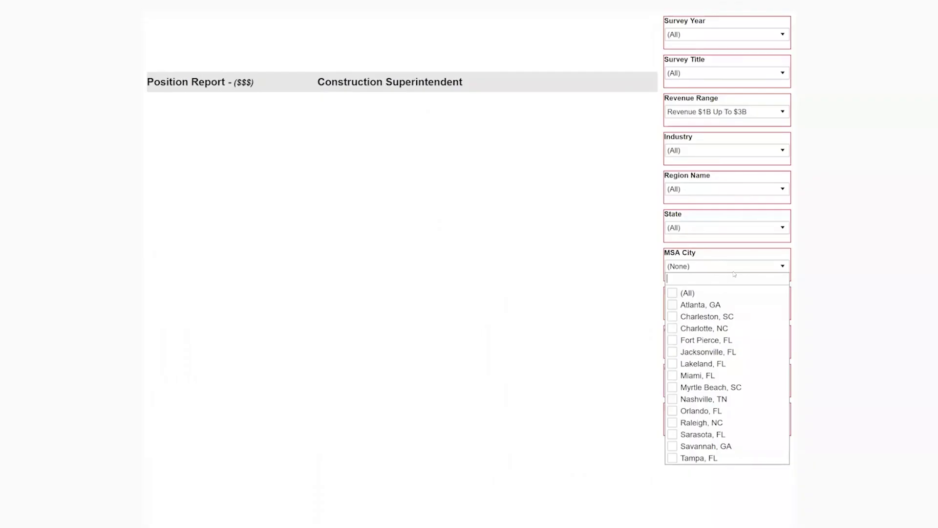
pyautogui.write('Miama')
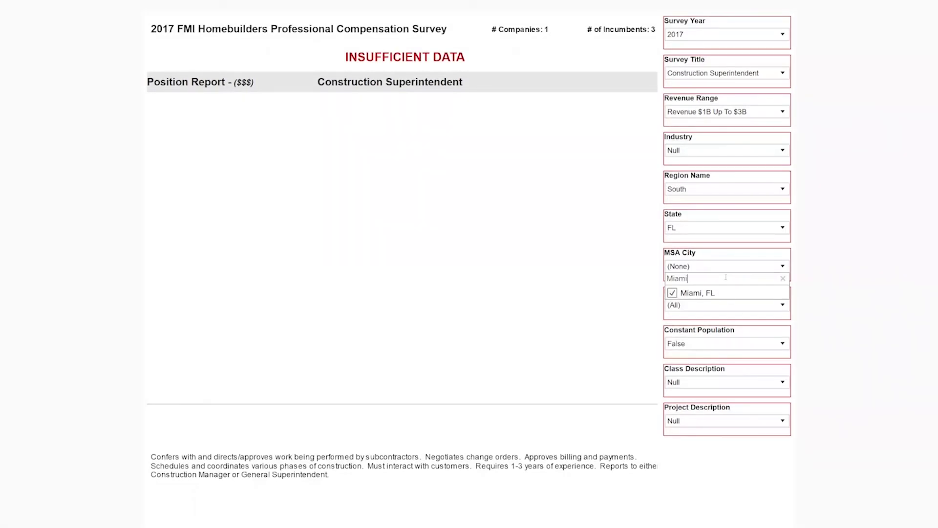
pyautogui.press('Return')
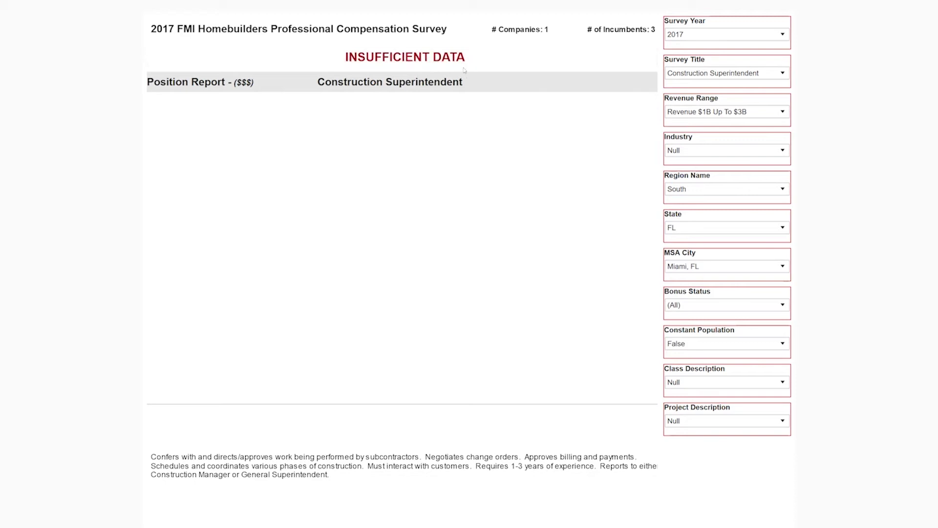
# Step: Add Revenue $3B and Above, then reset Revenue Range to all values
pyautogui.moveTo(548, 36)
pyautogui.click(777, 112)
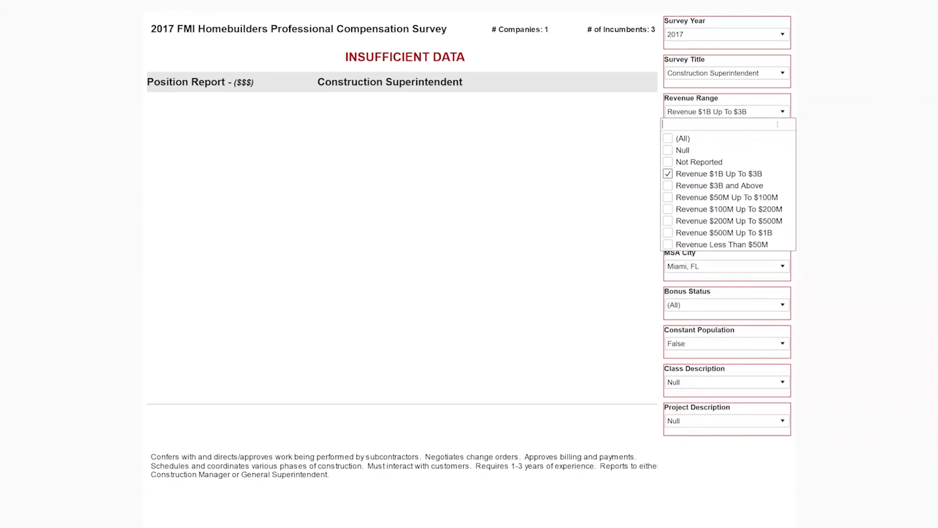
pyautogui.click(675, 184)
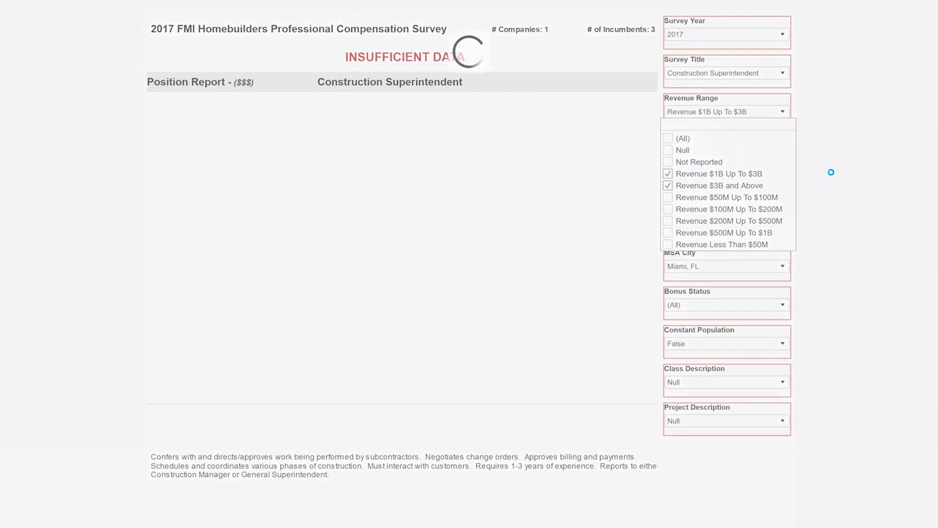
pyautogui.click(821, 176)
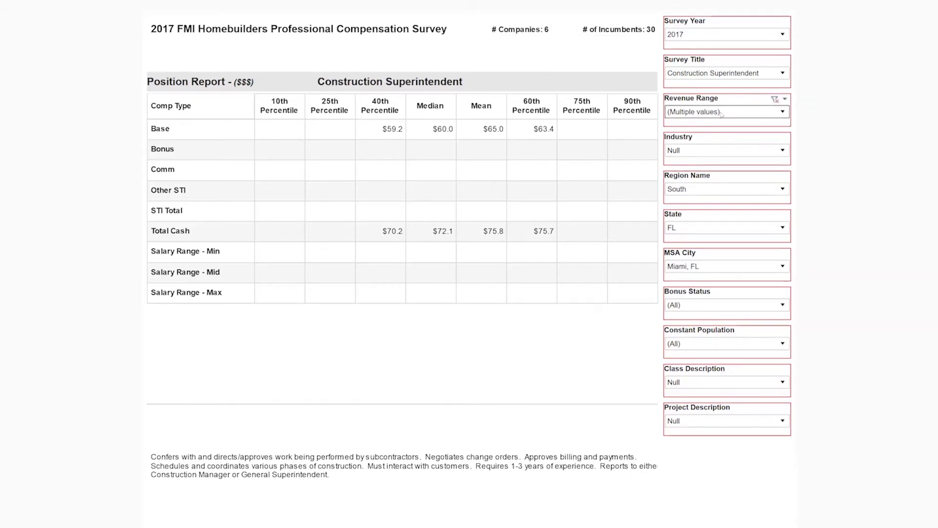
pyautogui.click(776, 100)
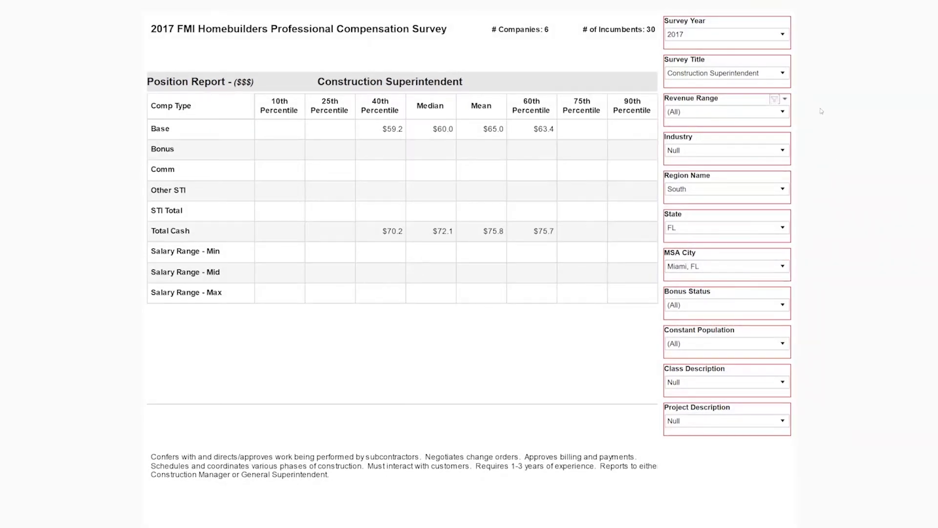
# Step: Check the Bonus Status, Constant Population, Class and Project Description filters, leaving each unchanged
pyautogui.click(733, 308)
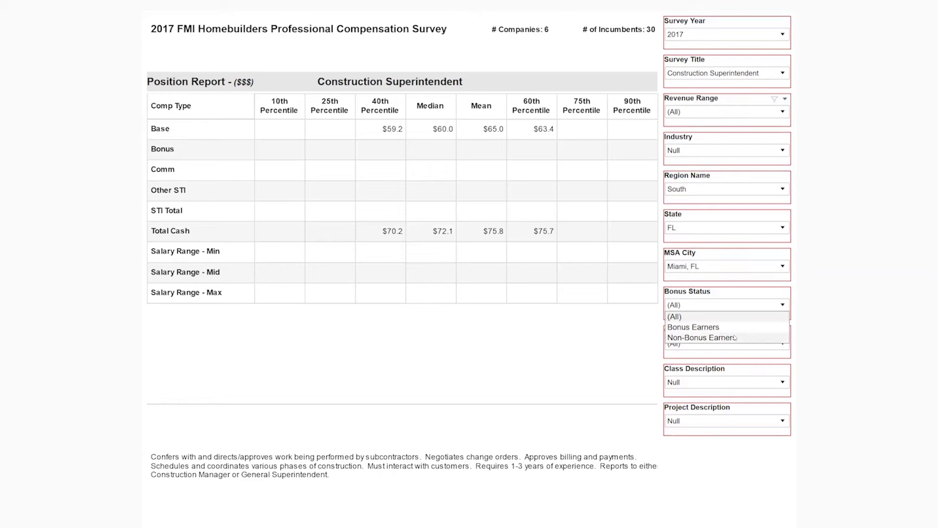
pyautogui.click(831, 330)
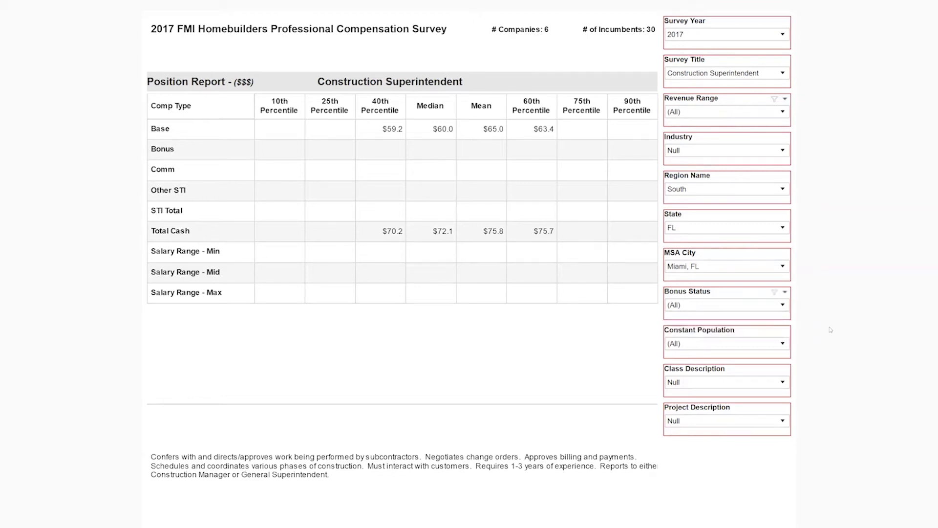
pyautogui.click(783, 343)
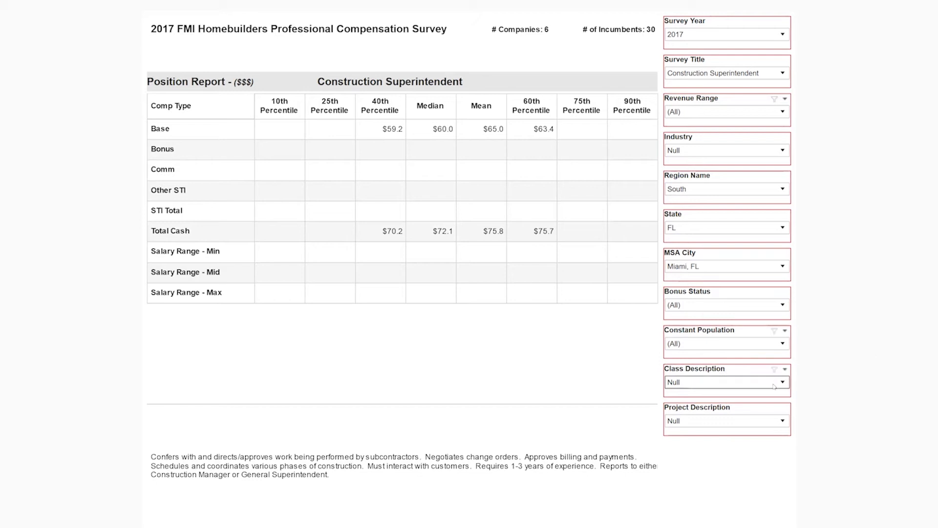
pyautogui.click(733, 388)
pyautogui.click(741, 419)
pyautogui.click(741, 420)
pyautogui.click(743, 386)
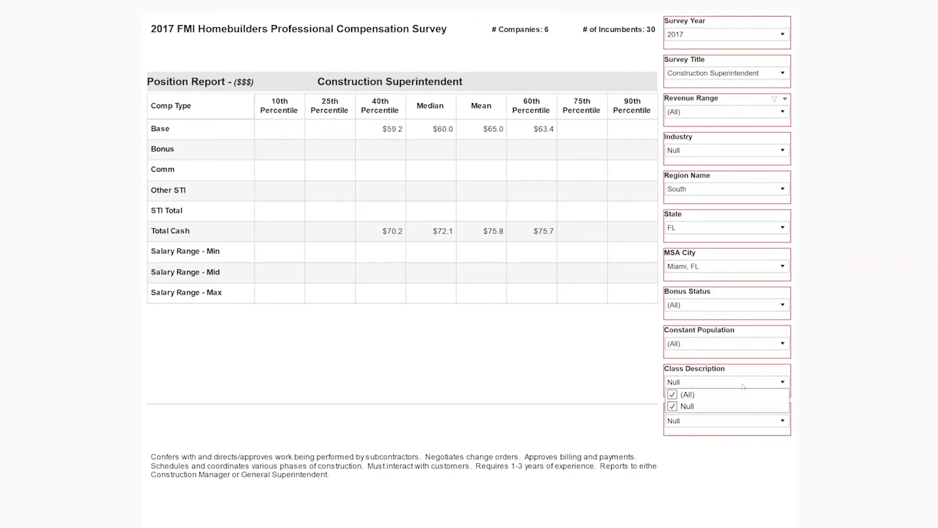
pyautogui.click(742, 420)
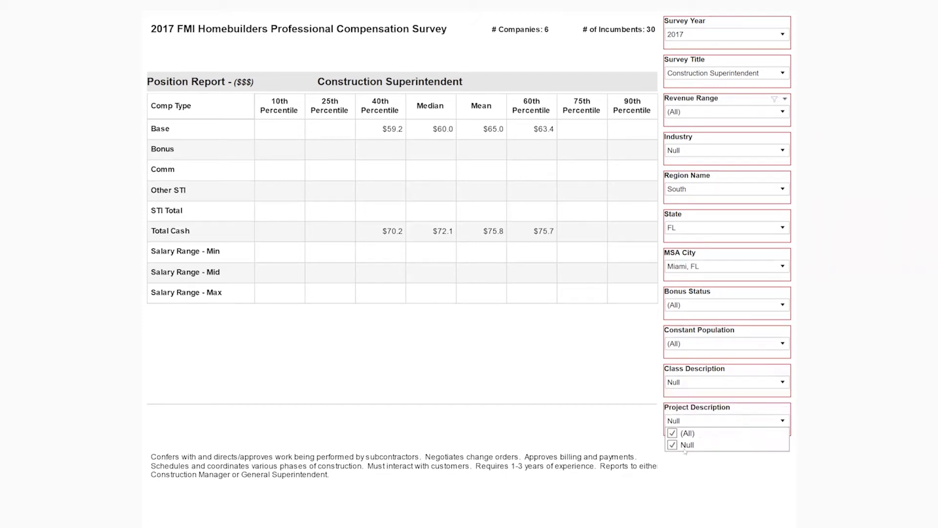
pyautogui.click(748, 421)
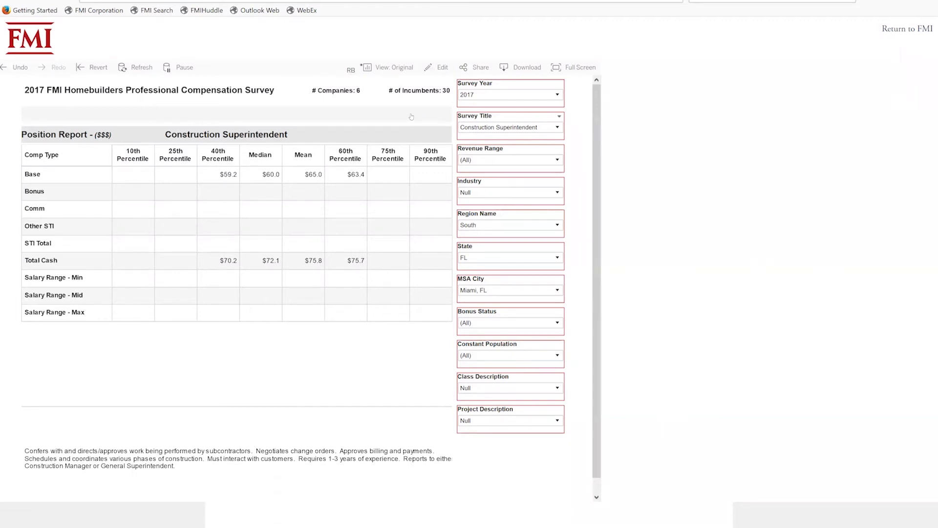
# Step: Revert to the survey dashboard and open the Geographic Report map in full screen
pyautogui.click(93, 67)
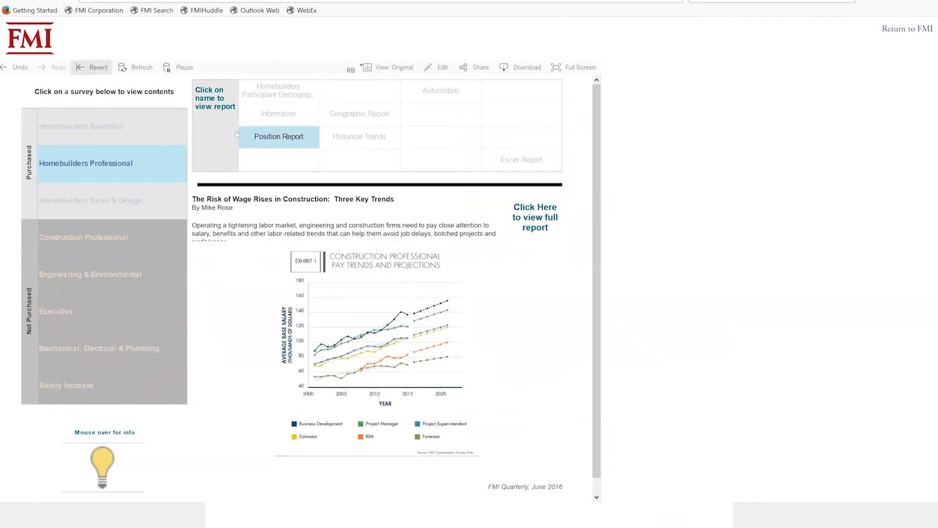
pyautogui.click(346, 119)
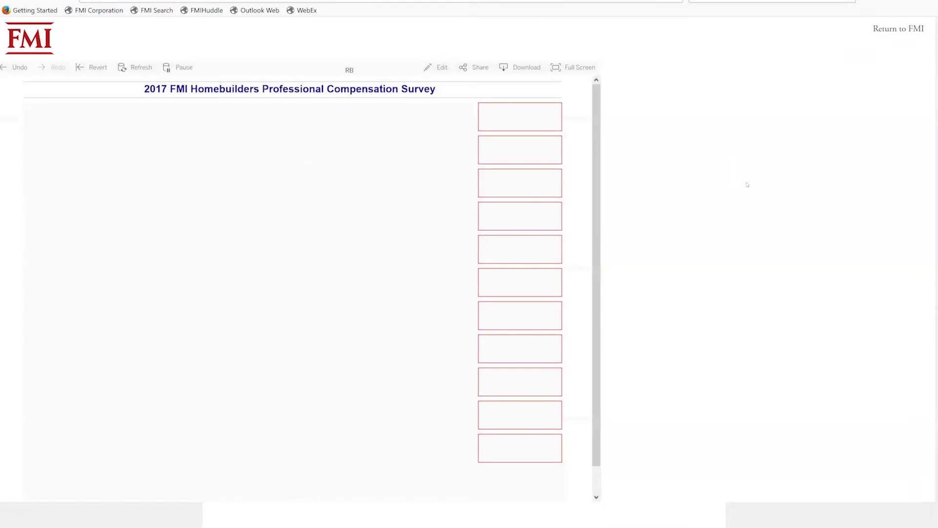
pyautogui.click(573, 67)
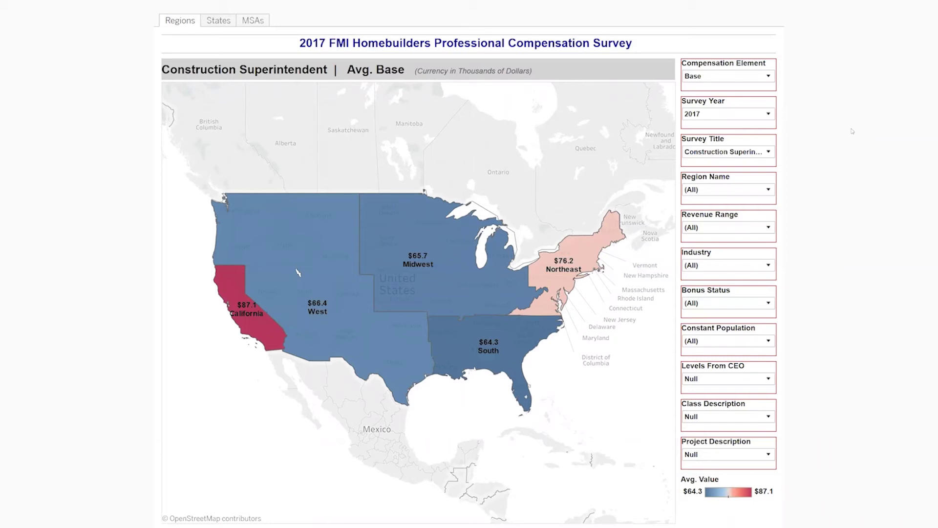
pyautogui.moveTo(323, 184)
pyautogui.moveTo(177, 169)
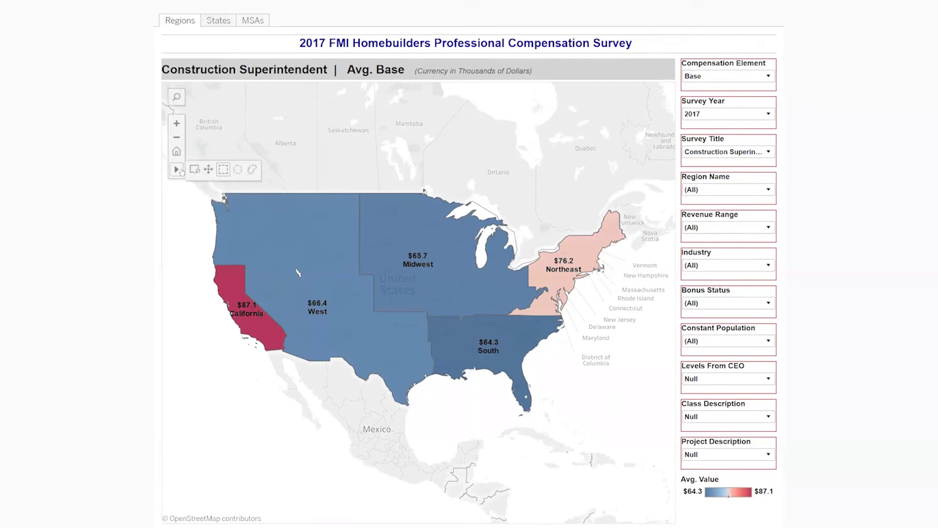
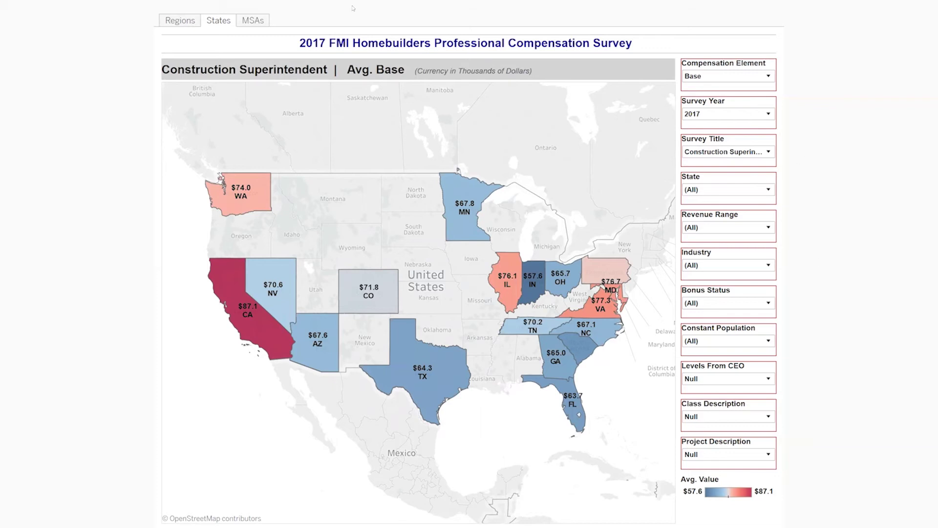
# Step: Switch the Construction Superintendent base-pay map to MSAs, check the filters, and read metro averages ($57.7K–$92.2K)
pyautogui.click(253, 22)
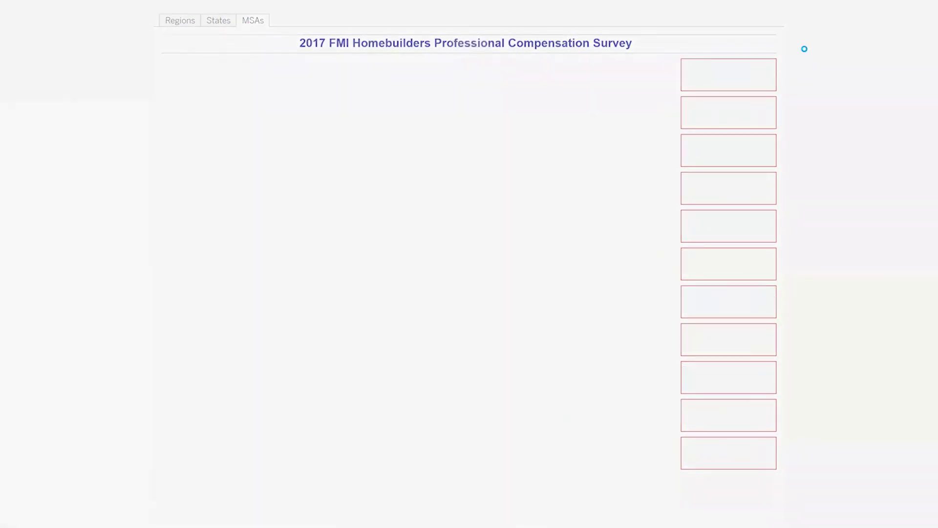
pyautogui.click(769, 115)
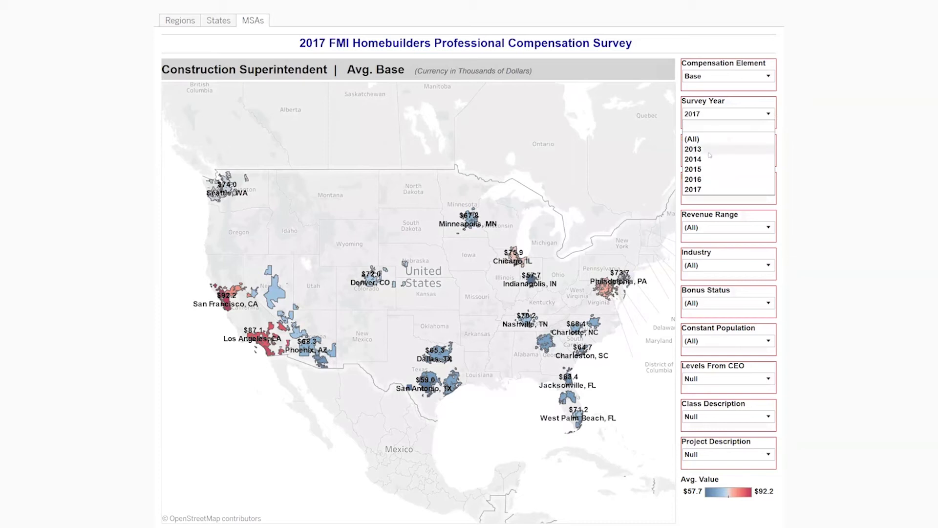
pyautogui.click(761, 102)
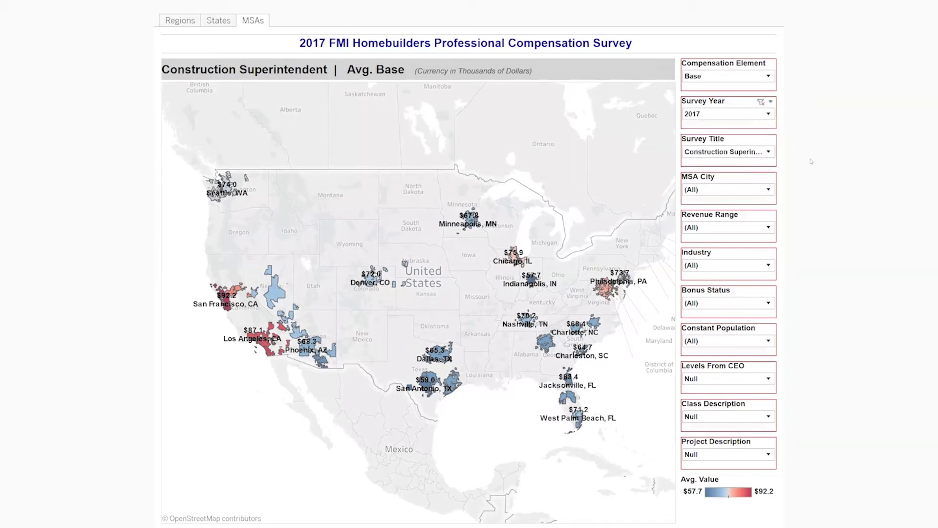
pyautogui.click(750, 76)
pyautogui.click(840, 132)
pyautogui.moveTo(538, 259)
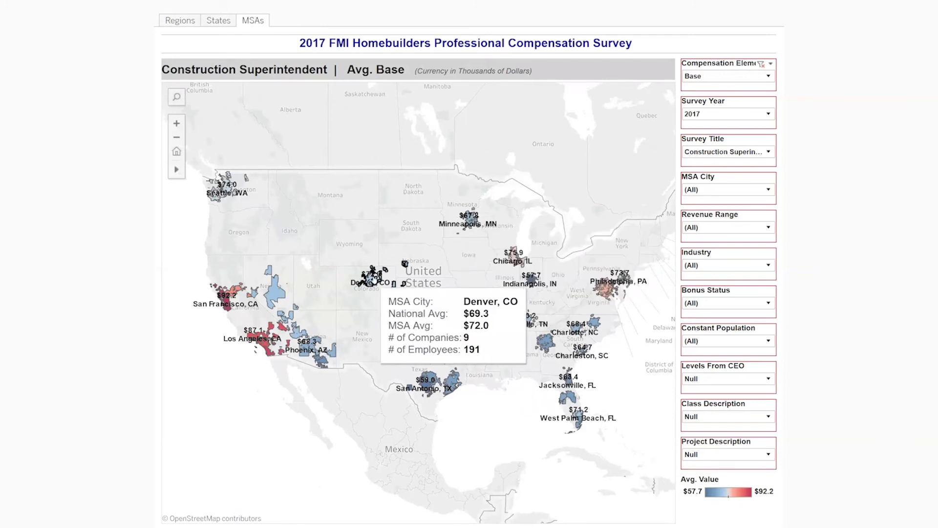
pyautogui.moveTo(470, 219)
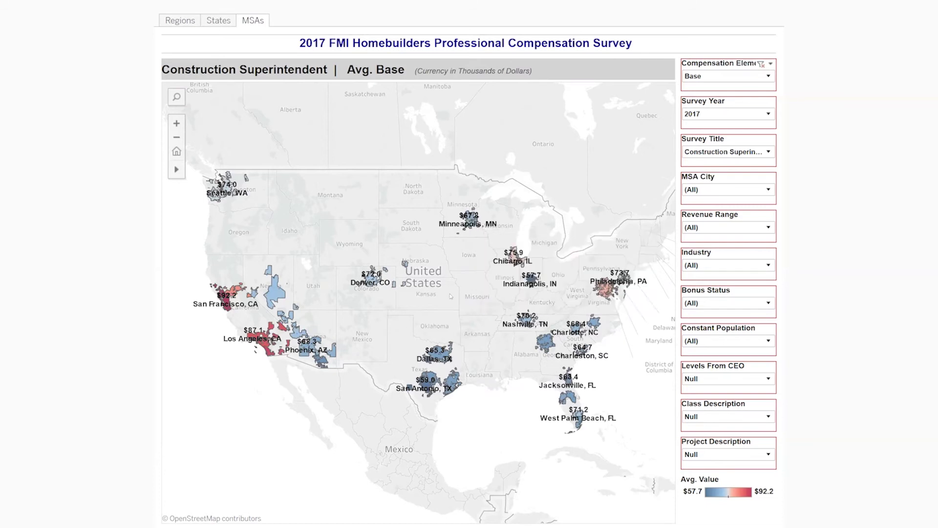
pyautogui.moveTo(323, 364)
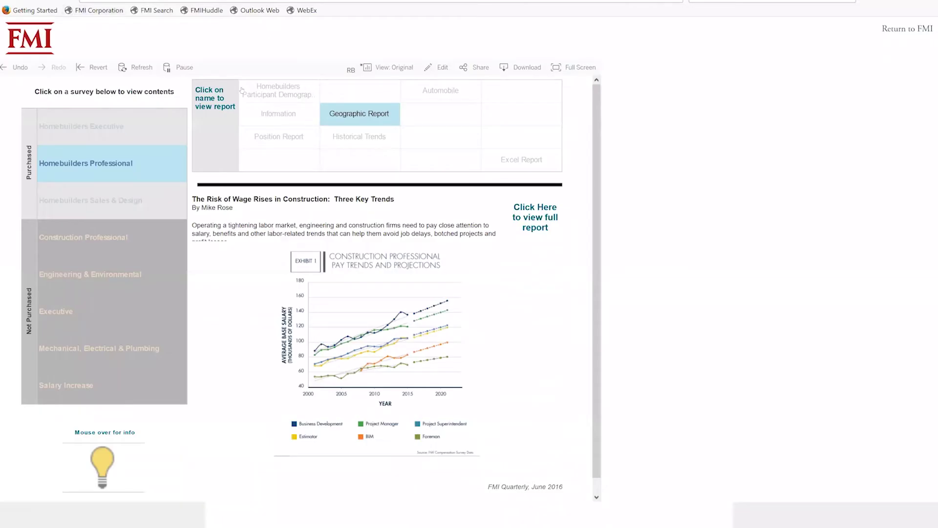
# Step: Show the Customer Service Representative Historical Trends chart ($52.8K in 2013 to $55.7K in 2017) full screen
pyautogui.click(391, 140)
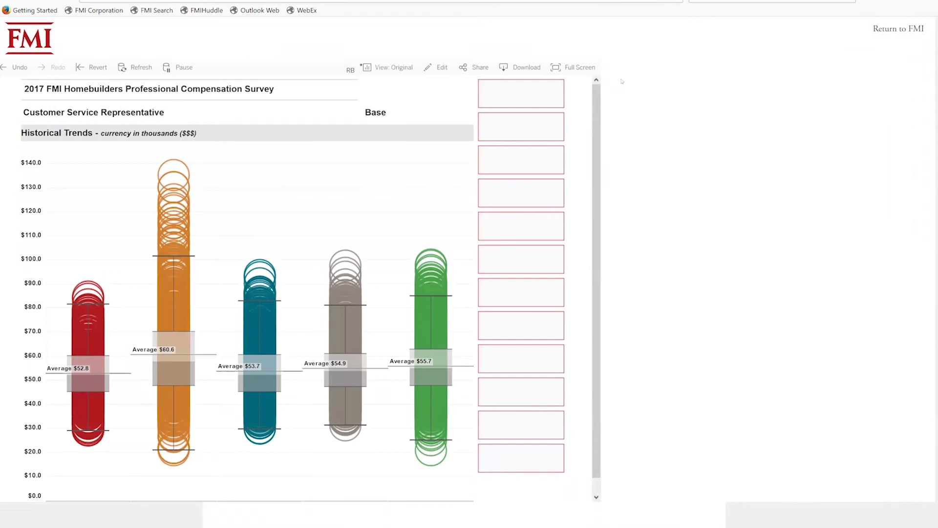
pyautogui.click(579, 68)
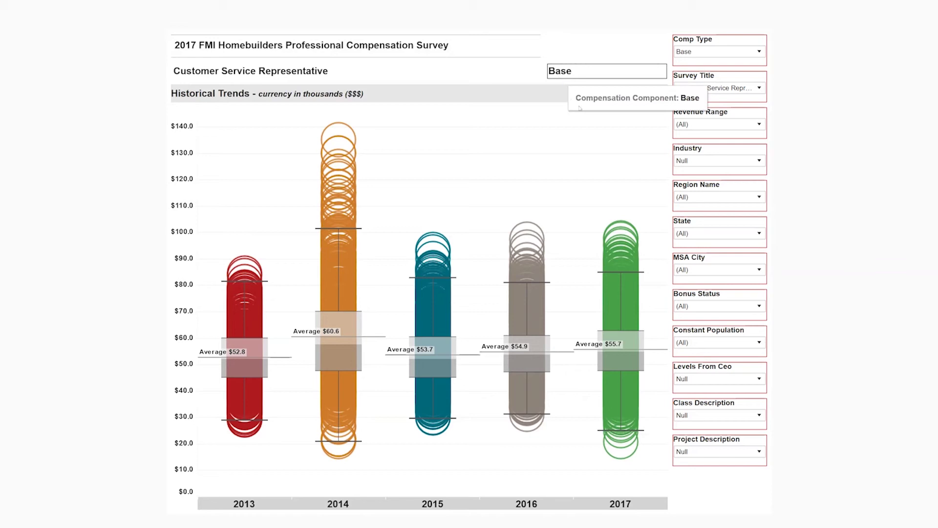
# Step: Filter Revenue Range to only Revenue $500M Up To $1B, giving $51.5K (2013) and $61.8K (2017)
pyautogui.click(758, 124)
pyautogui.click(659, 149)
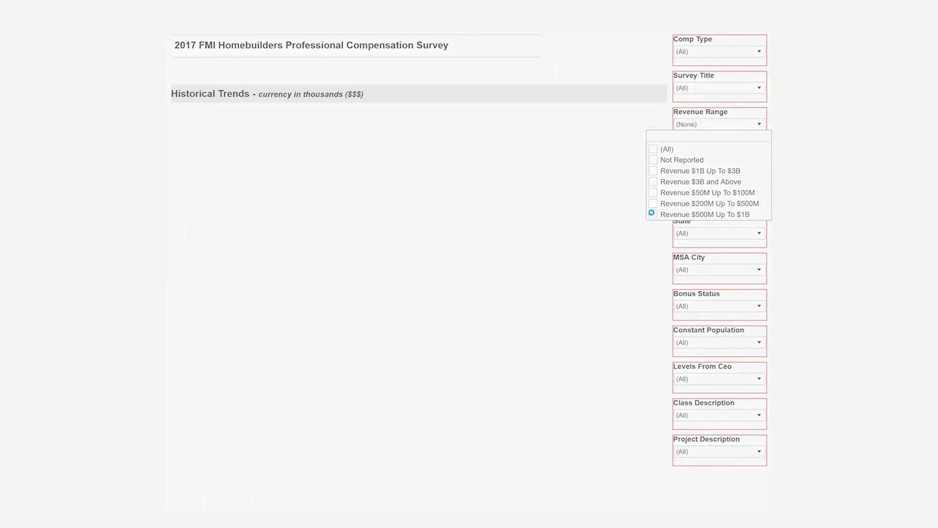
pyautogui.click(653, 214)
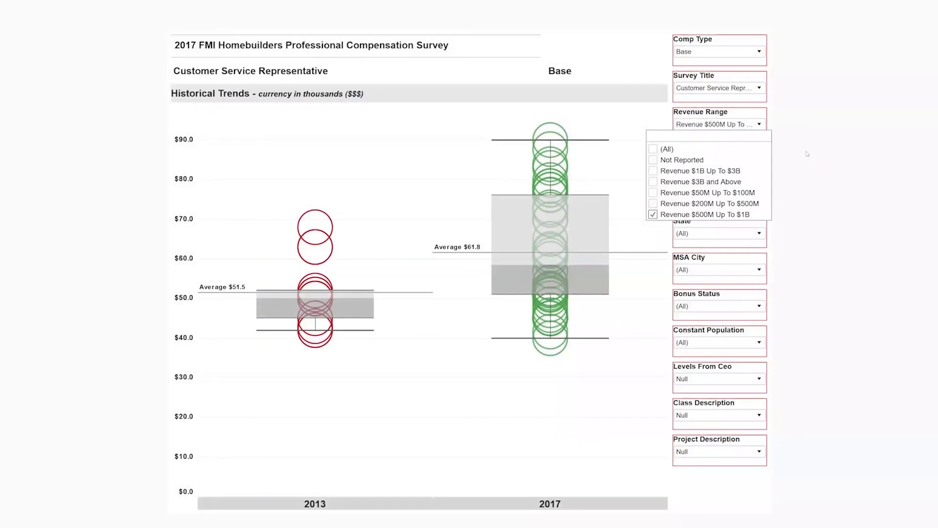
pyautogui.click(809, 154)
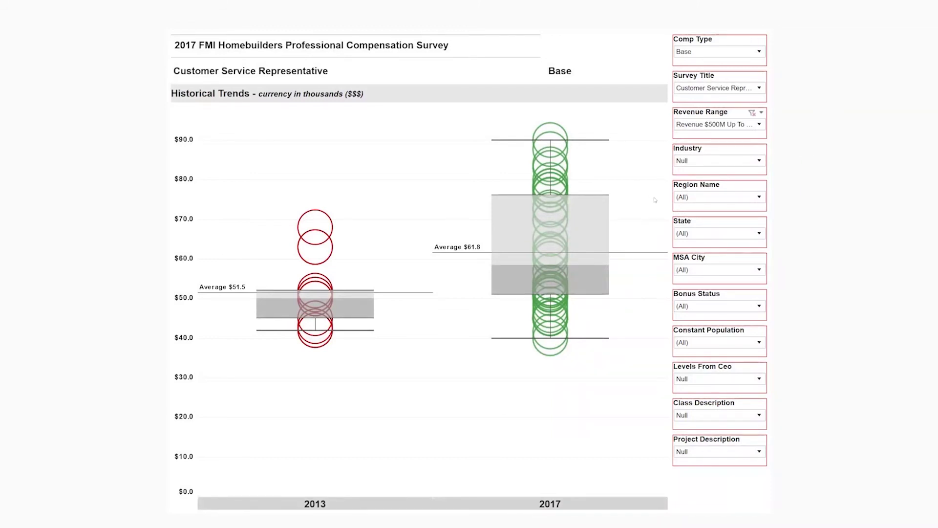
pyautogui.moveTo(604, 198)
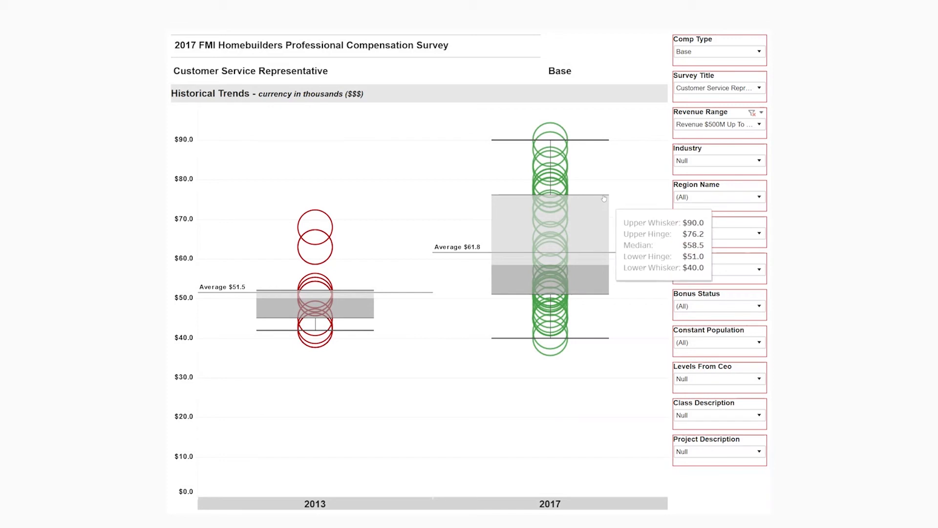
# Step: Read the box-plot values on the $500M–$1B Historical Trends chart
pyautogui.moveTo(568, 156)
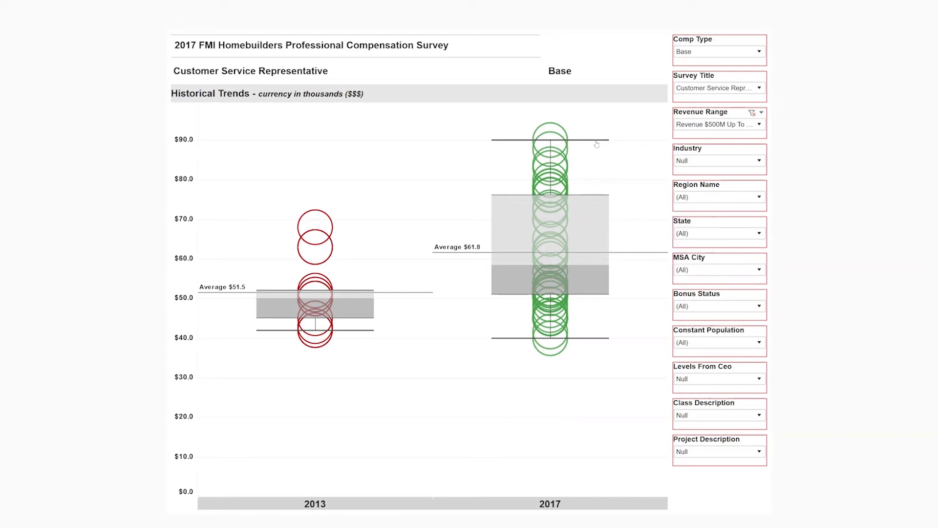
pyautogui.moveTo(596, 144)
pyautogui.moveTo(326, 220)
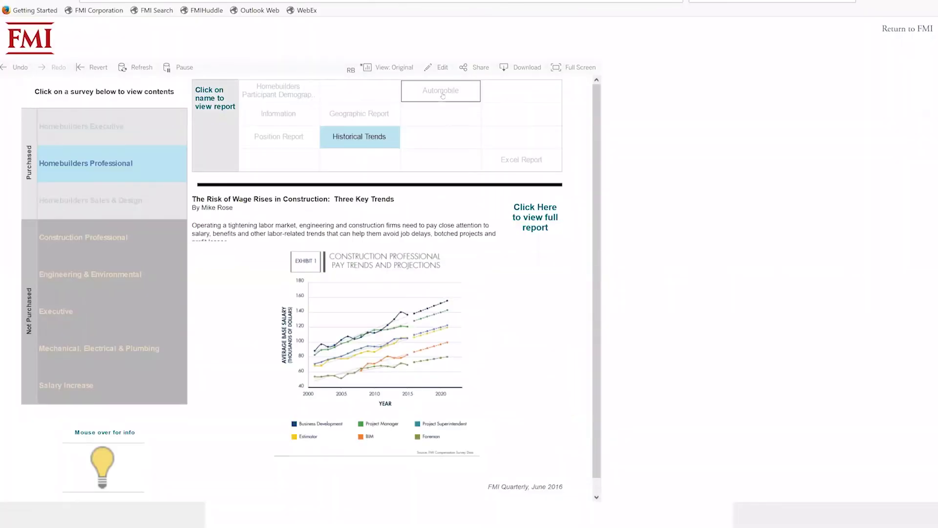
# Step: Open Automobile and add Construction Manager, Construction Superintendent - Land Development and Contract Administrator to the comparison
pyautogui.click(451, 97)
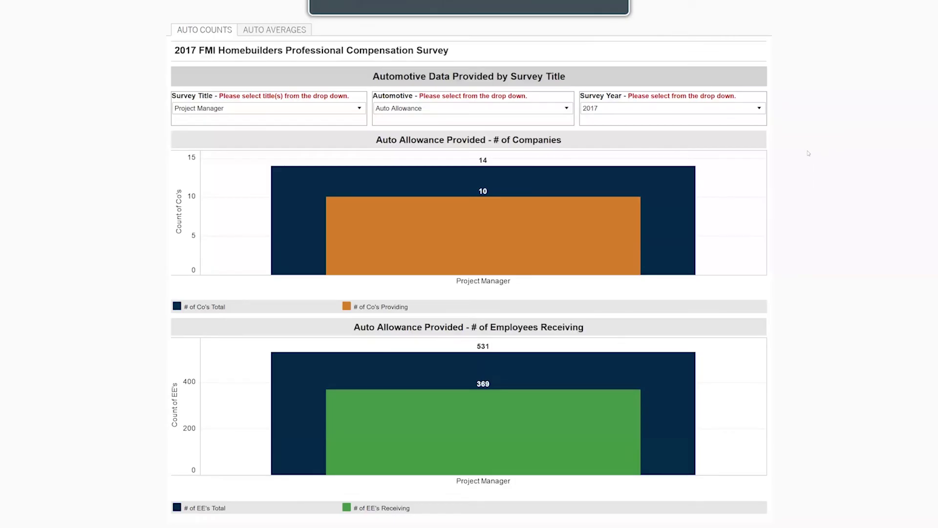
pyautogui.click(358, 108)
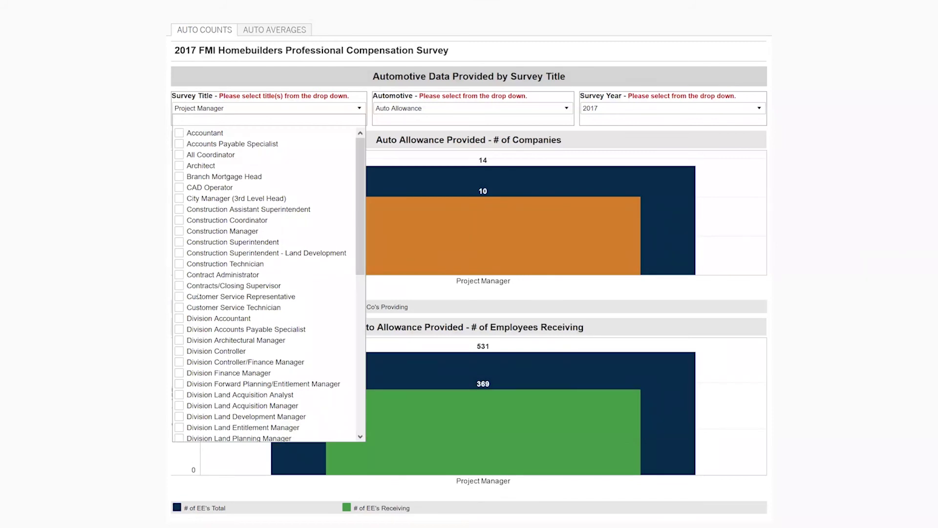
pyautogui.click(179, 231)
pyautogui.click(180, 252)
pyautogui.click(179, 275)
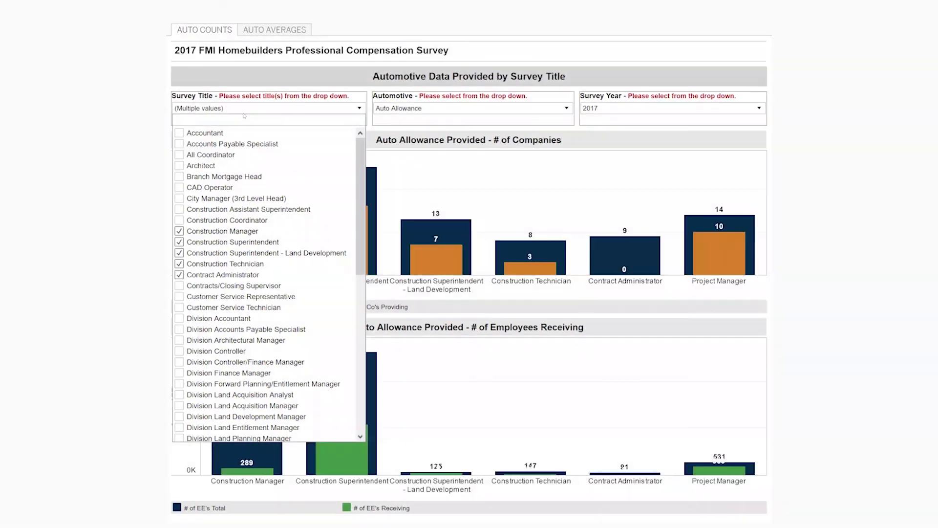
pyautogui.click(240, 109)
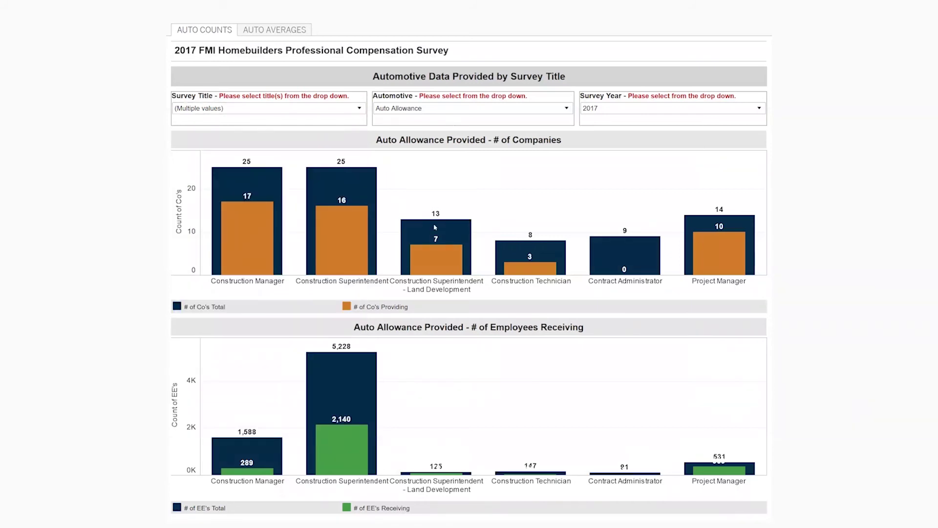
# Step: Review the auto counts, set the Automotive filter to Gas Card, then view Auto Averages (Construction Manager $7.7K)
pyautogui.moveTo(708, 267)
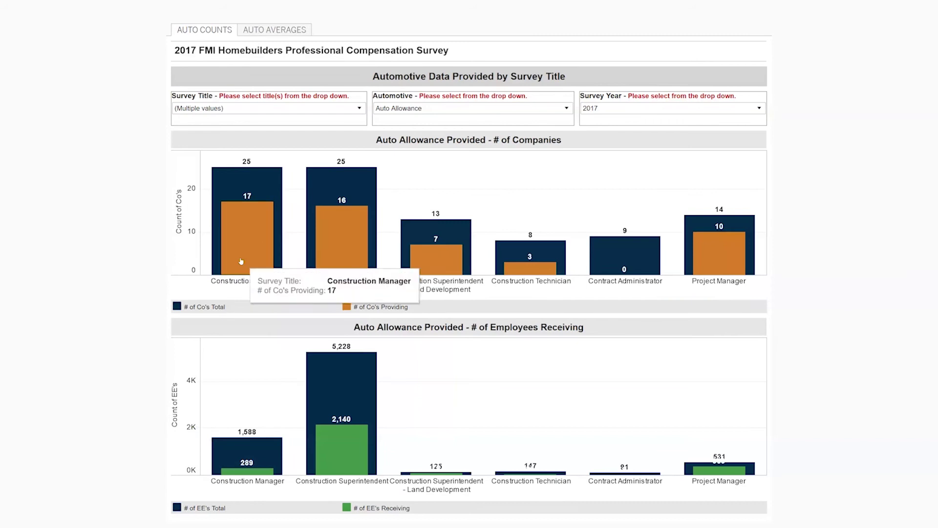
pyautogui.moveTo(276, 177)
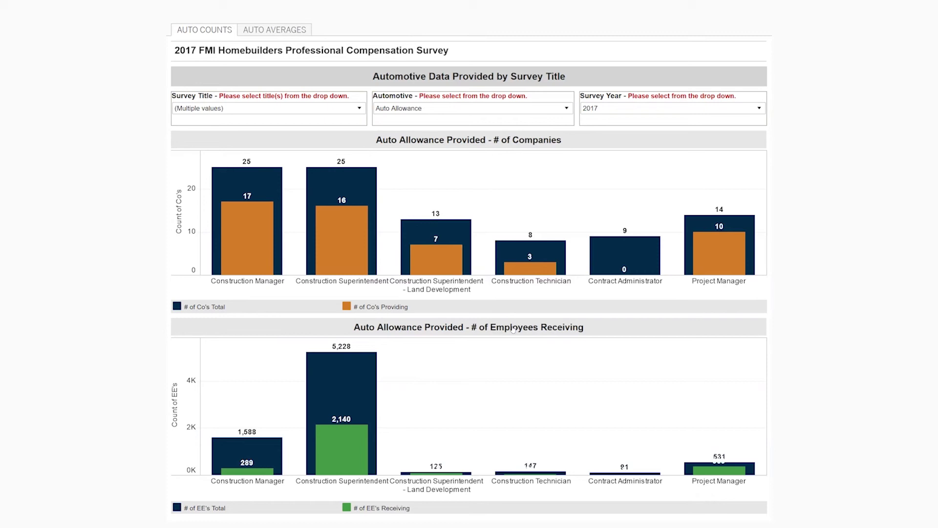
pyautogui.moveTo(270, 223)
pyautogui.moveTo(265, 473)
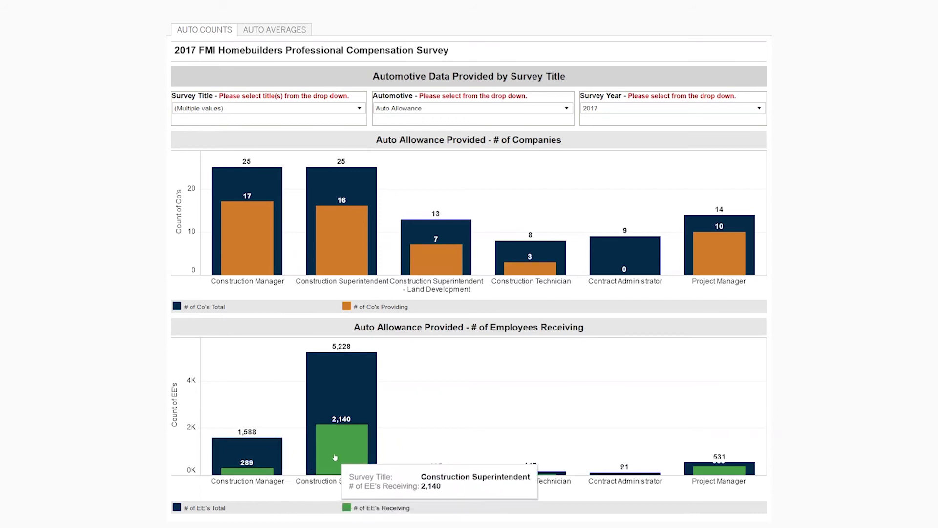
pyautogui.moveTo(438, 470)
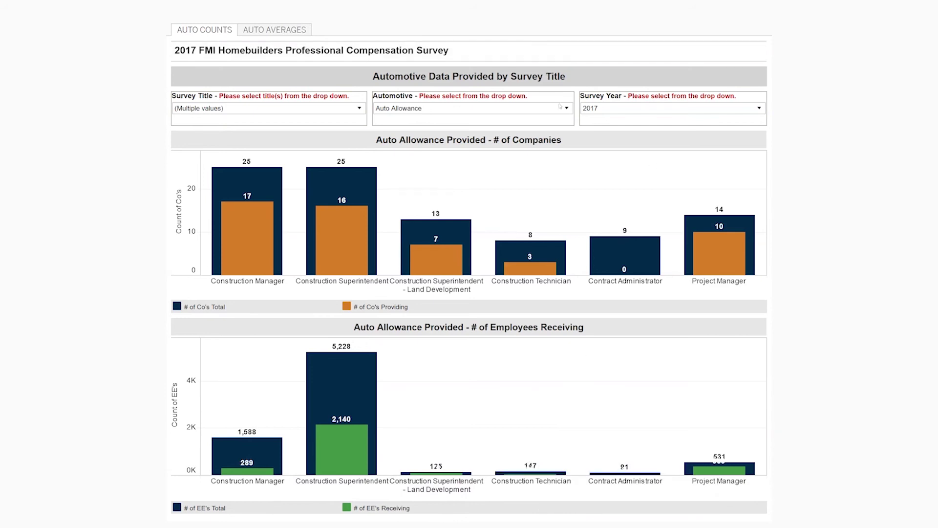
pyautogui.click(605, 109)
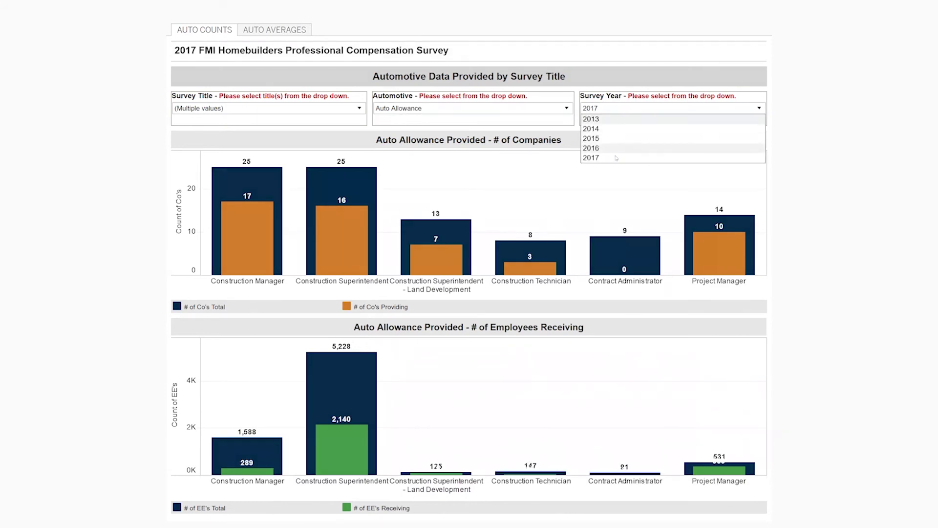
pyautogui.click(537, 109)
pyautogui.click(547, 109)
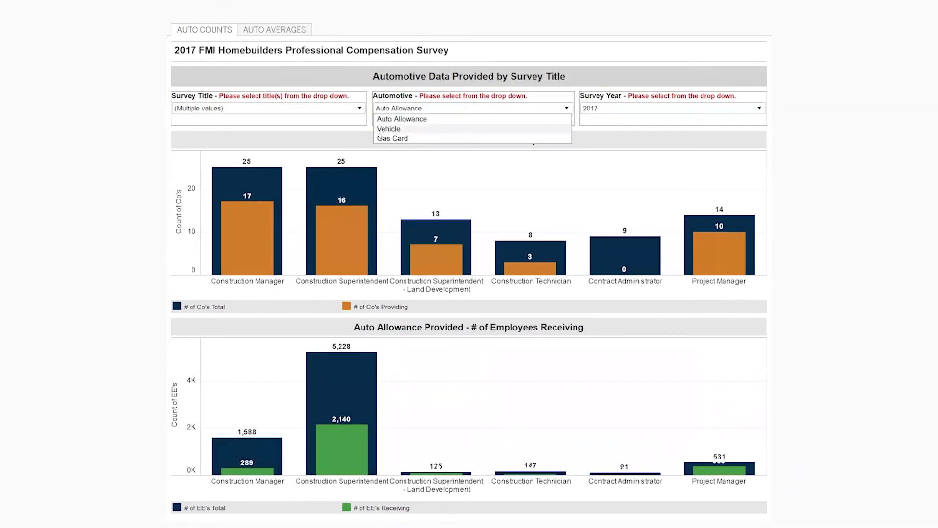
pyautogui.click(405, 139)
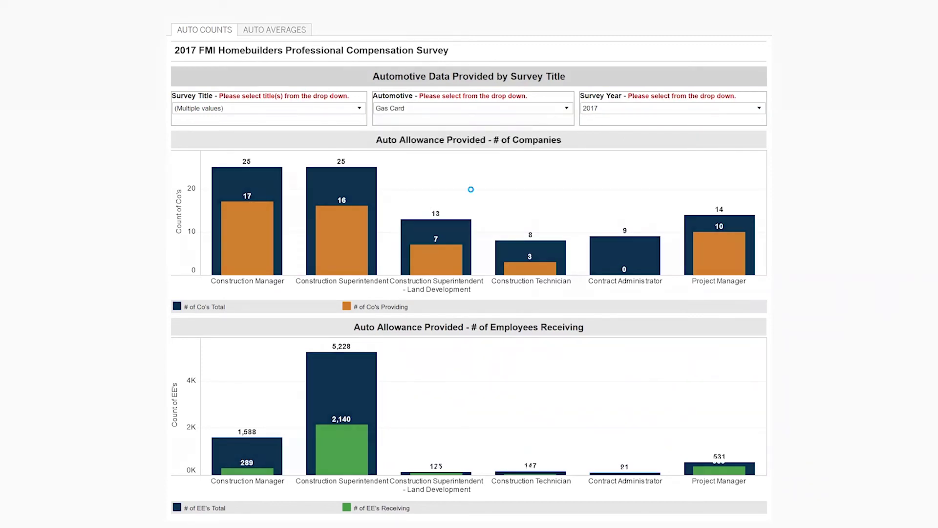
pyautogui.click(270, 30)
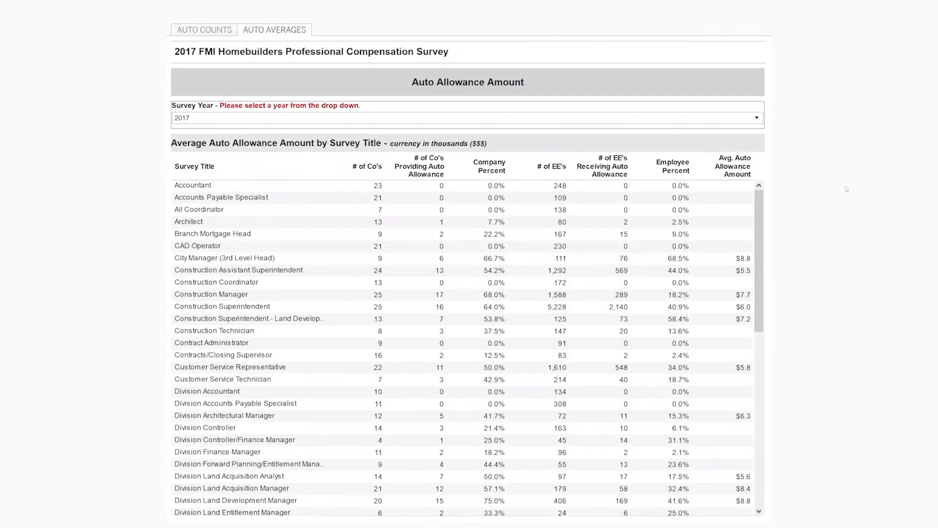
# Step: Keep 2017 as the survey year and scroll through the average auto allowance table
pyautogui.click(682, 119)
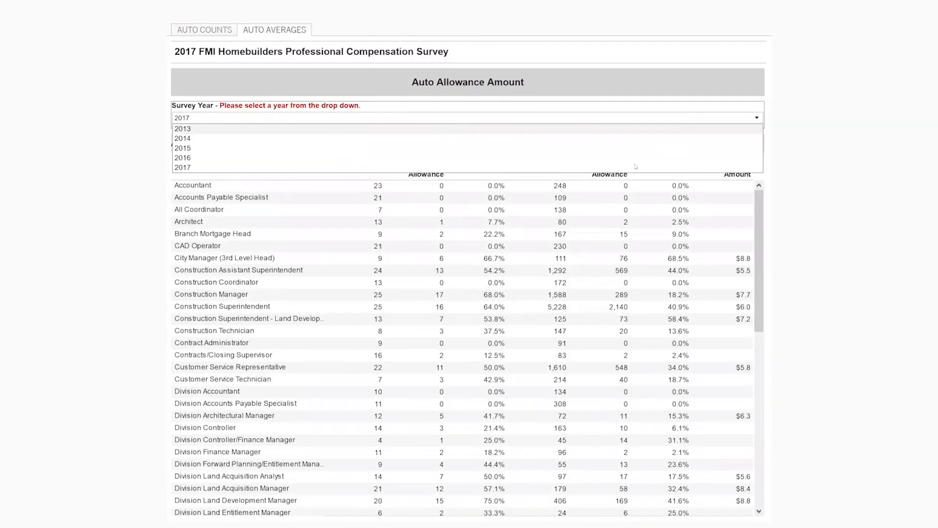
pyautogui.click(488, 168)
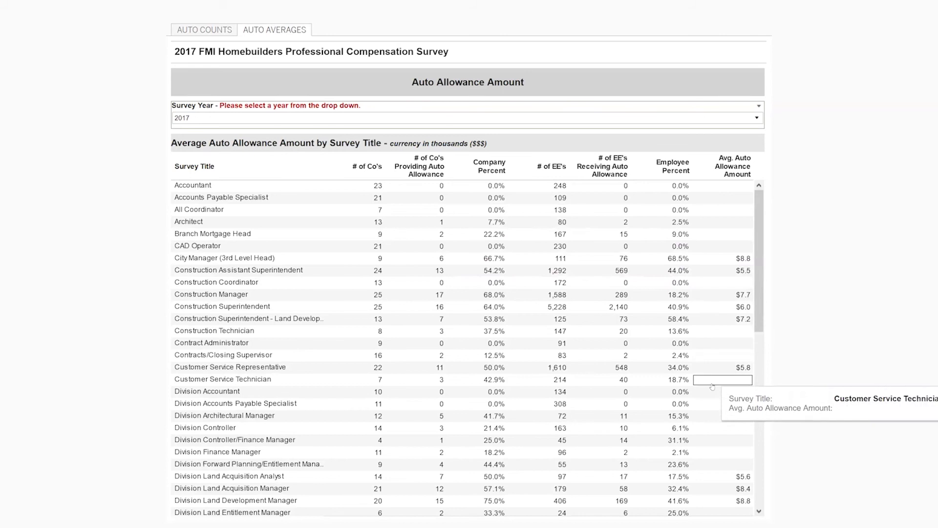
pyautogui.scroll(-2, 716, 452)
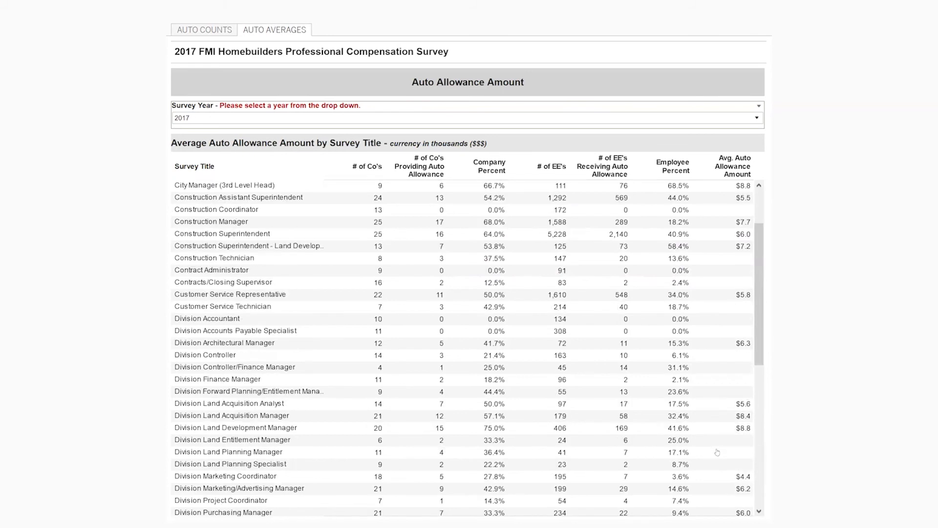
pyautogui.scroll(-8, 717, 452)
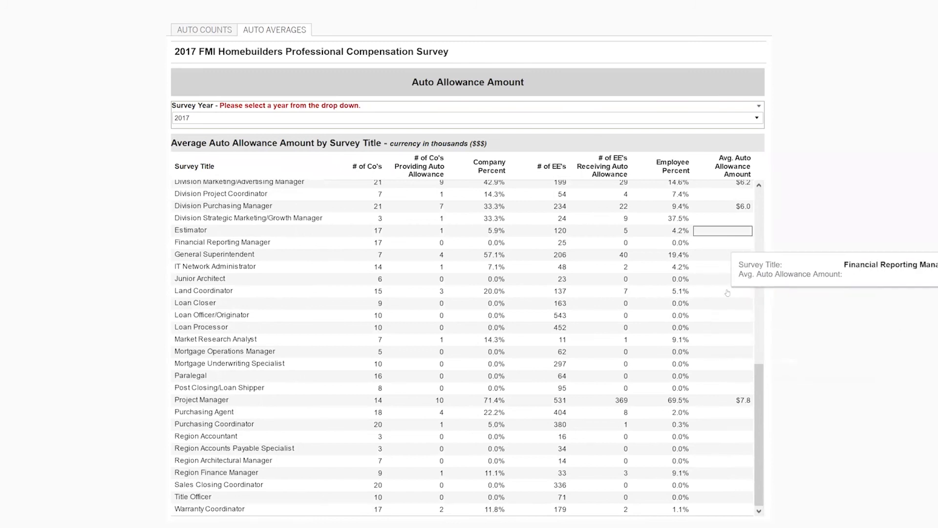
pyautogui.scroll(8, 642, 340)
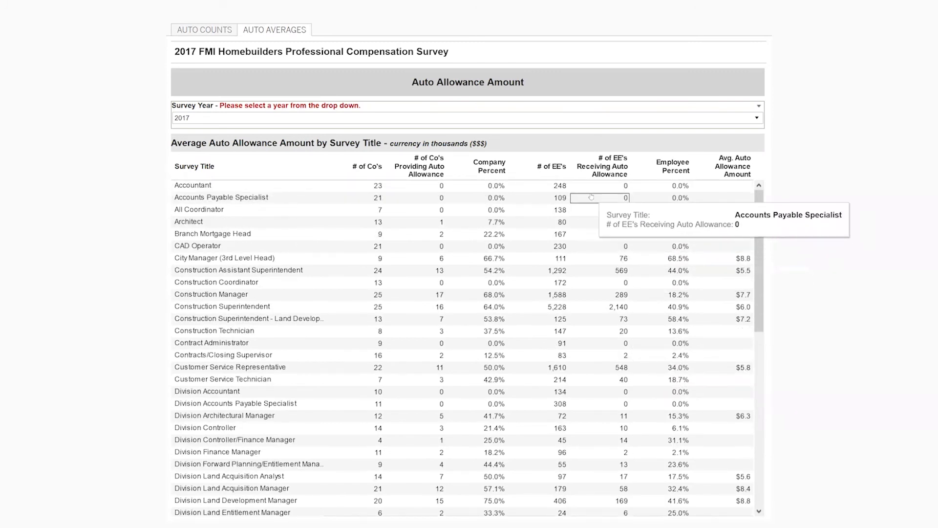
pyautogui.moveTo(414, 190)
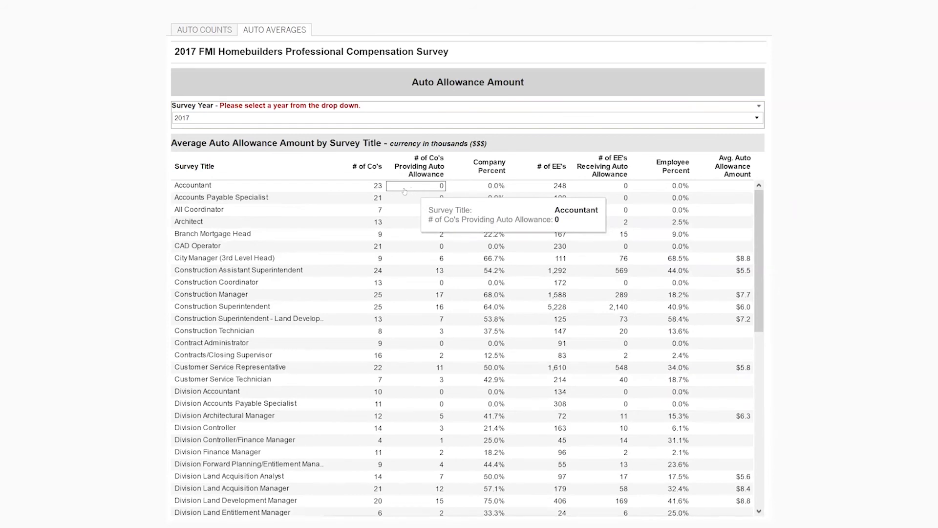
pyautogui.moveTo(370, 187)
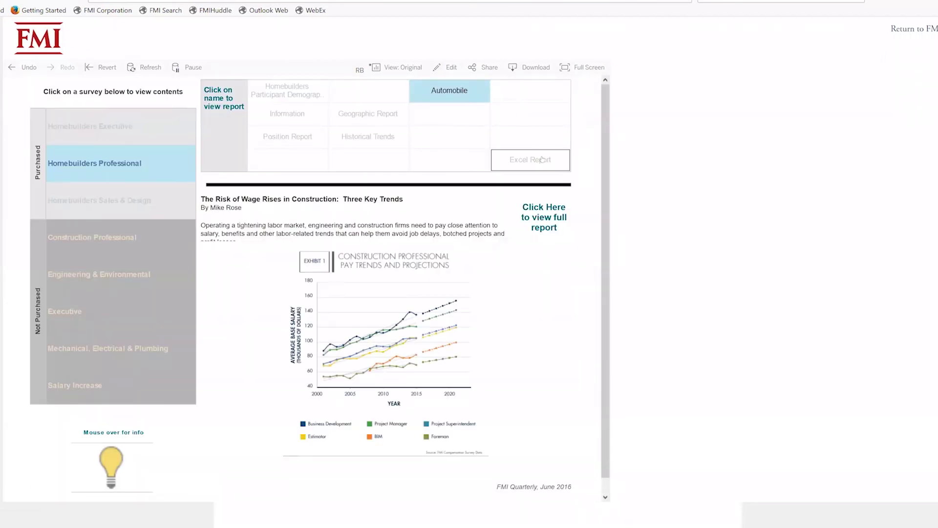
# Step: Open the Homebuilders Professional Excel Report (2017 base pay by title, e.g., Accountant $64.6 mean)
pyautogui.click(540, 159)
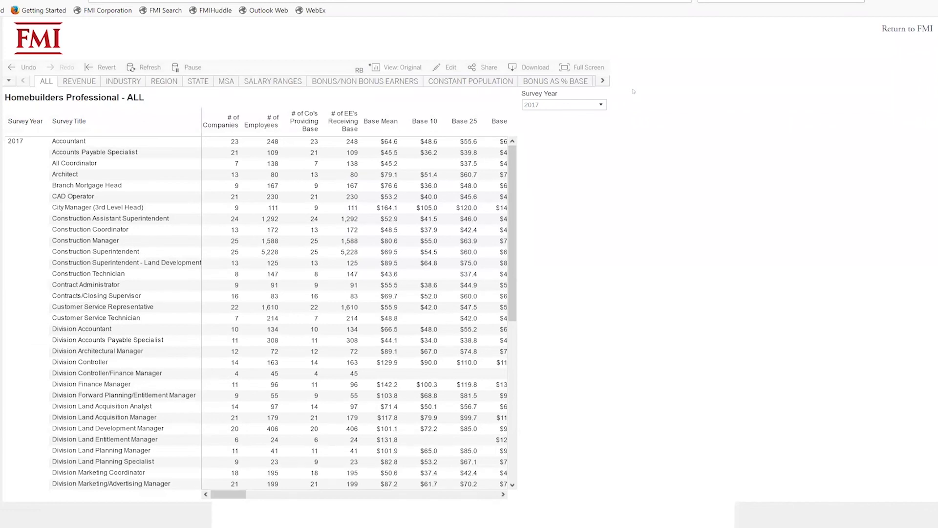
# Step: Show the Homebuilders Professional - ALL table full screen and scroll right to STI and total cash columns
pyautogui.click(579, 67)
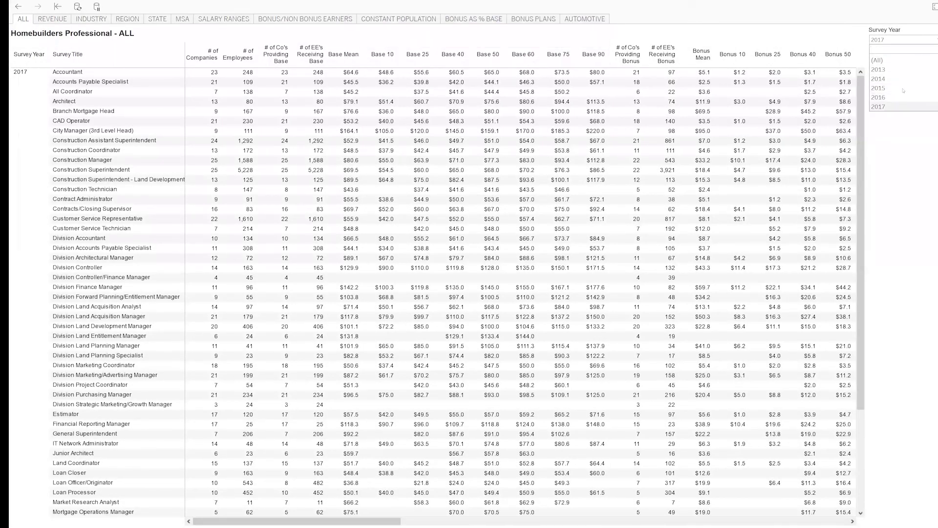
pyautogui.click(911, 137)
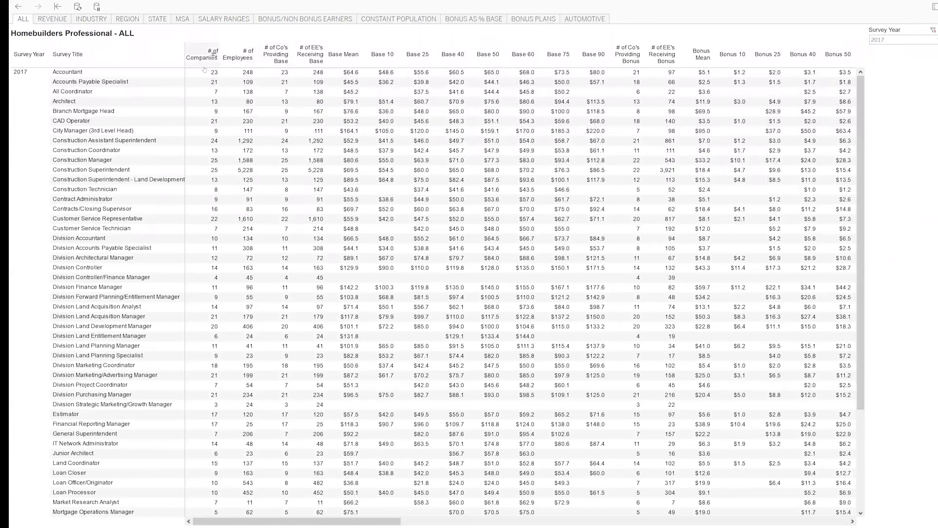
pyautogui.moveTo(204, 74)
pyautogui.moveTo(232, 75)
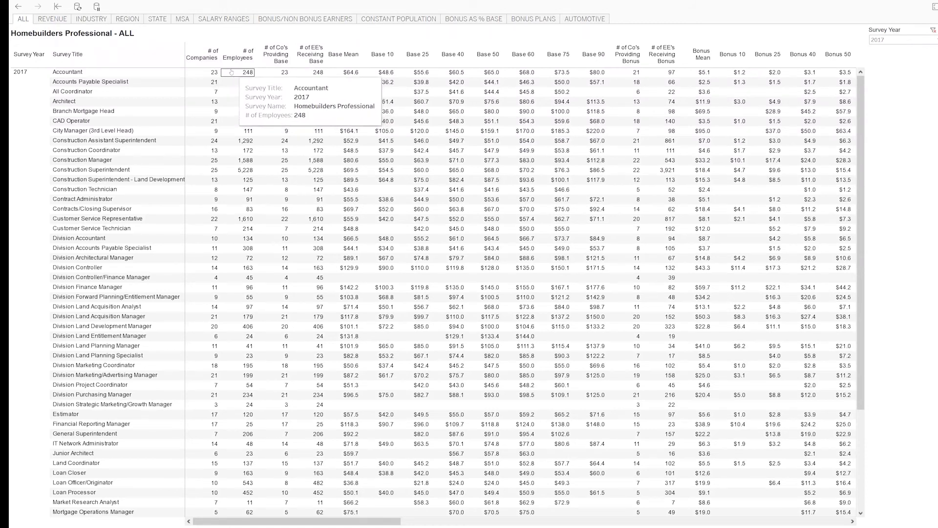
pyautogui.moveTo(277, 79)
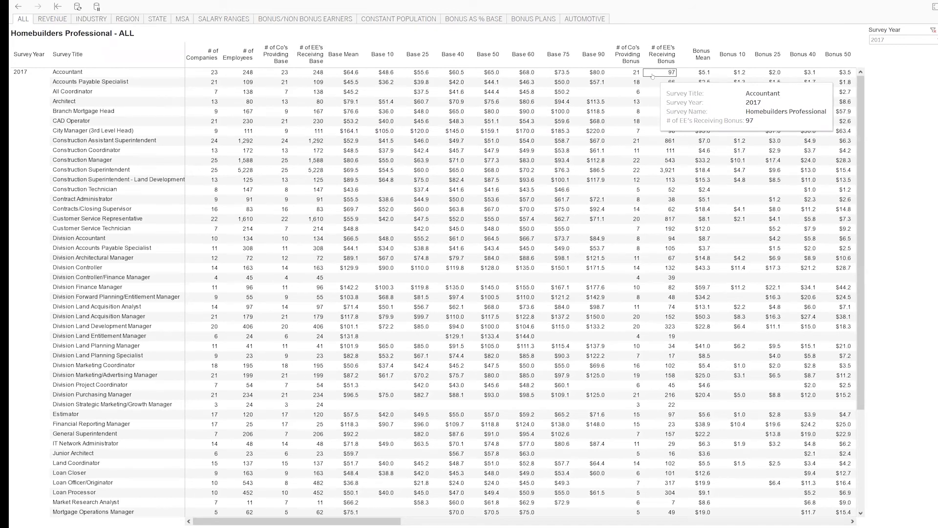
pyautogui.moveTo(358, 519); pyautogui.dragTo(874, 484)
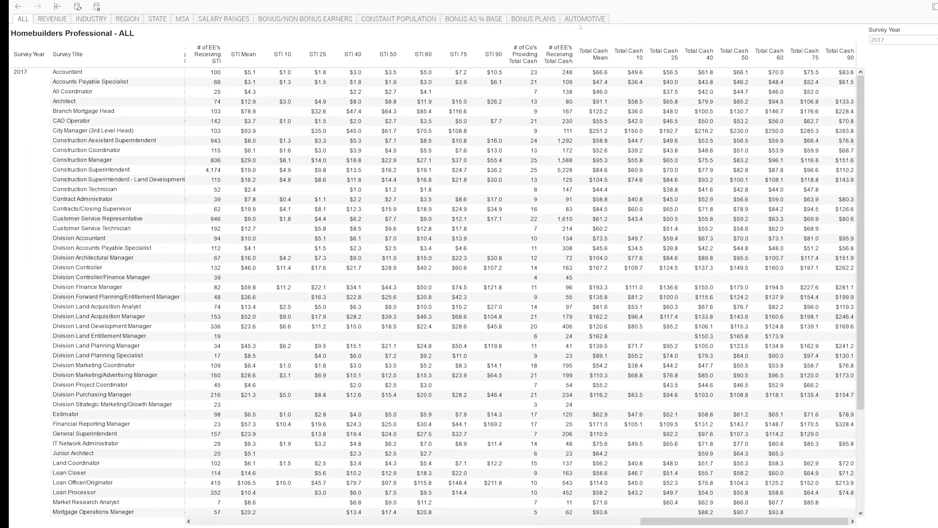
# Step: View the Bonus/Non Bonus Earners and Constant Population breakdowns, then exit full screen
pyautogui.click(294, 18)
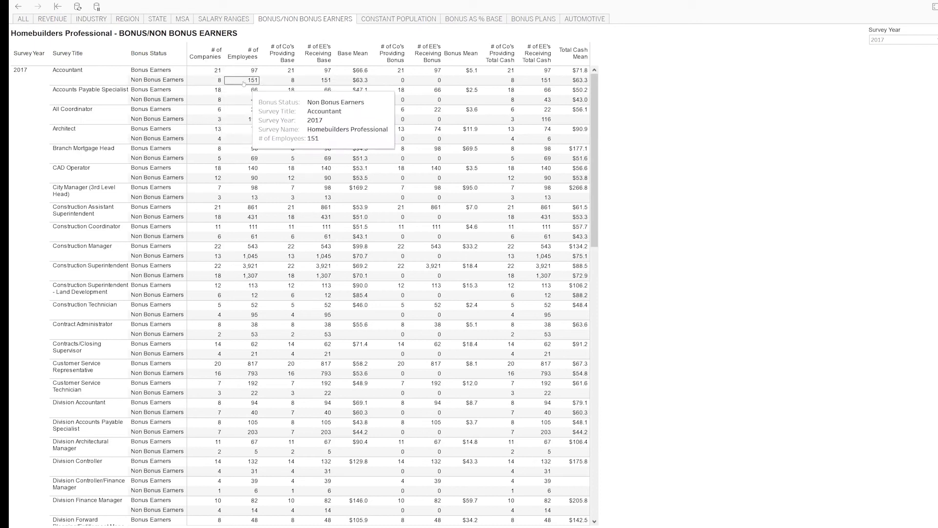
pyautogui.click(372, 19)
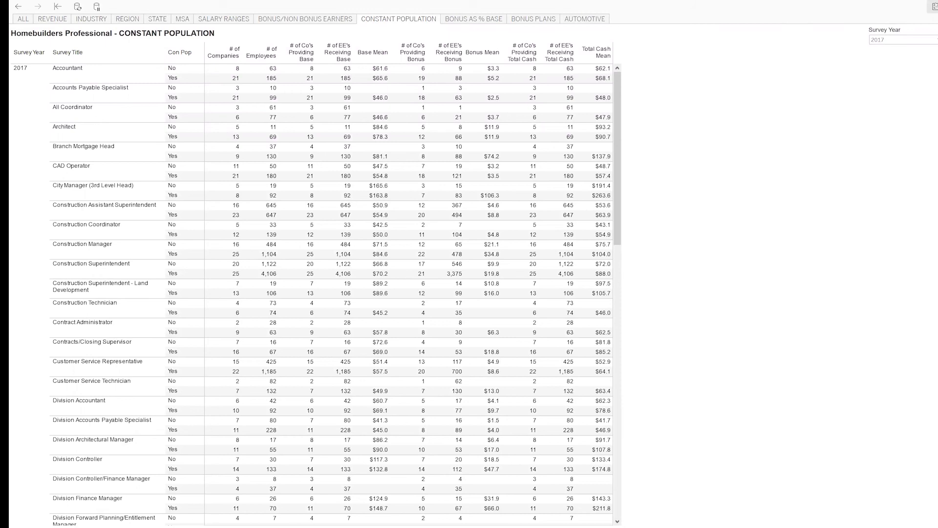
pyautogui.click(935, 7)
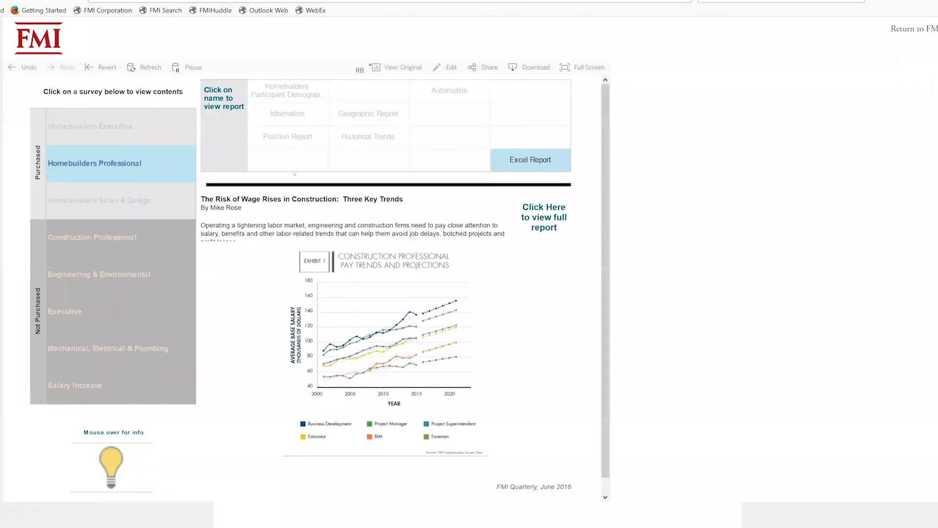
# Step: Open the Homebuilders Executive Position Report for Chief Executive Officer ($837.5 median base)
pyautogui.click(143, 131)
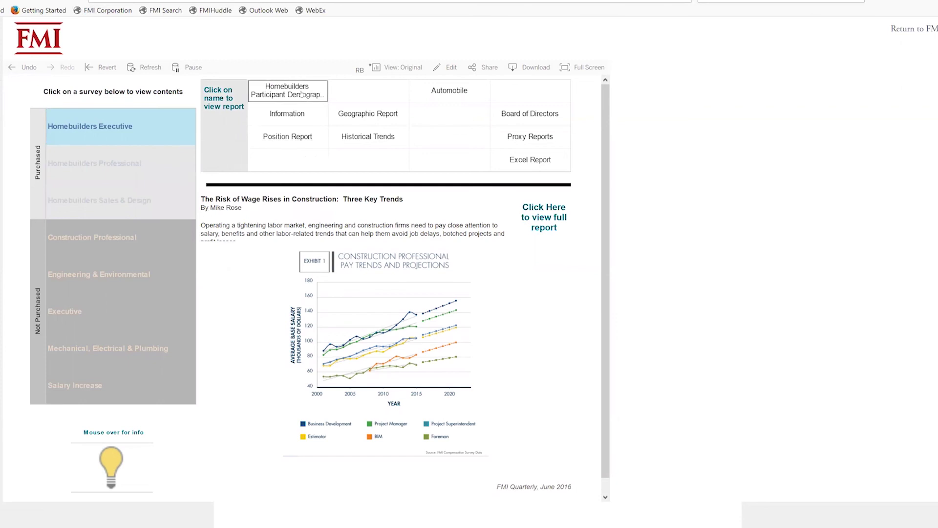
pyautogui.click(287, 140)
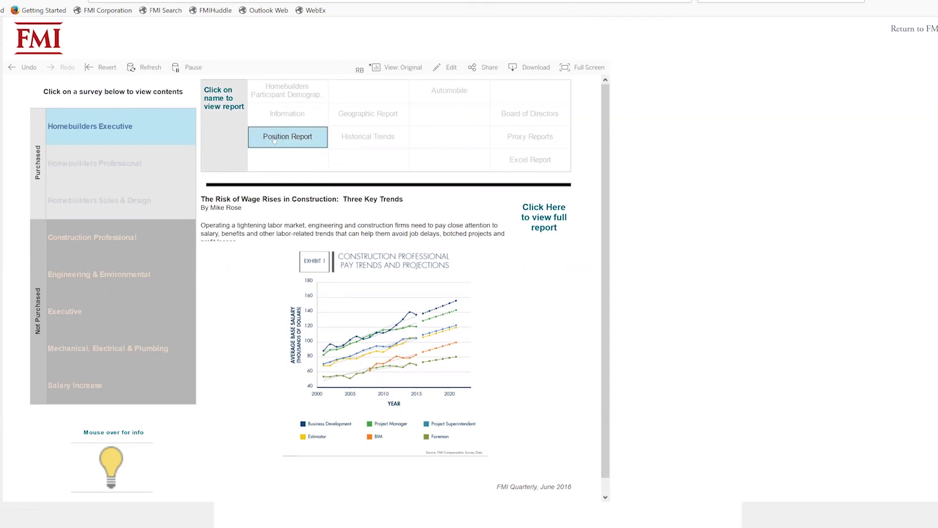
pyautogui.click(277, 141)
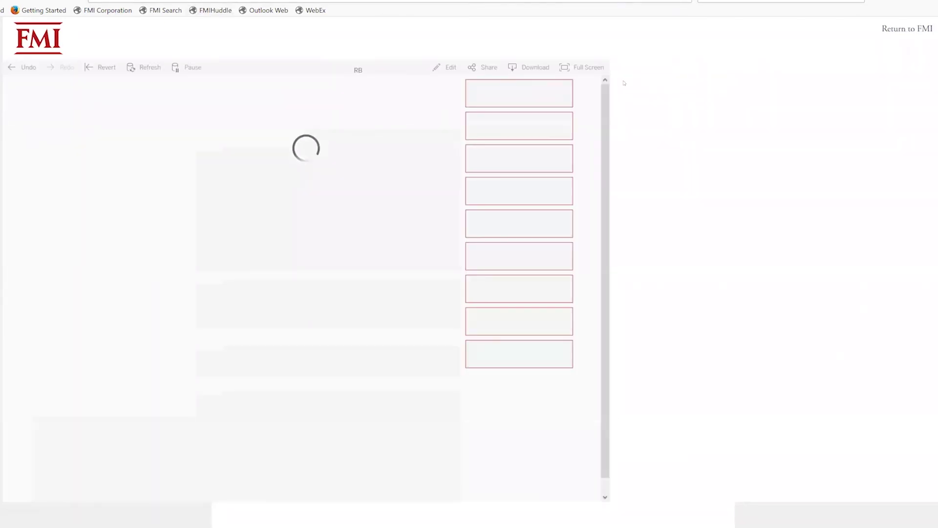
# Step: View the CEO report full screen, check the Levels From CEO filter, then go back
pyautogui.click(589, 68)
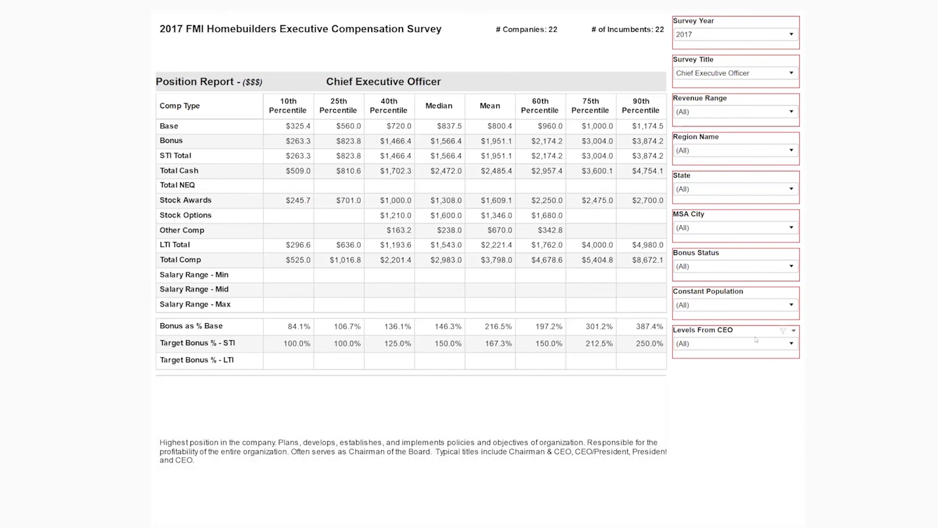
pyautogui.click(771, 345)
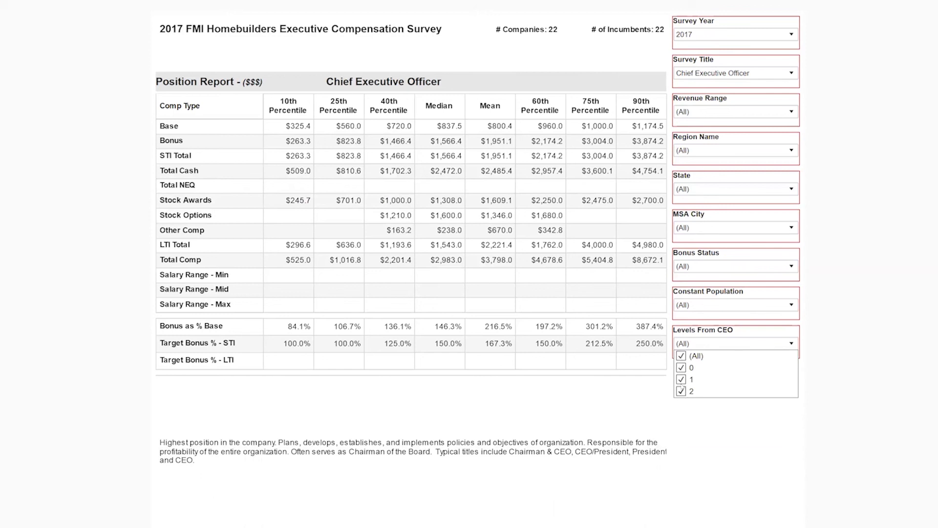
pyautogui.click(836, 351)
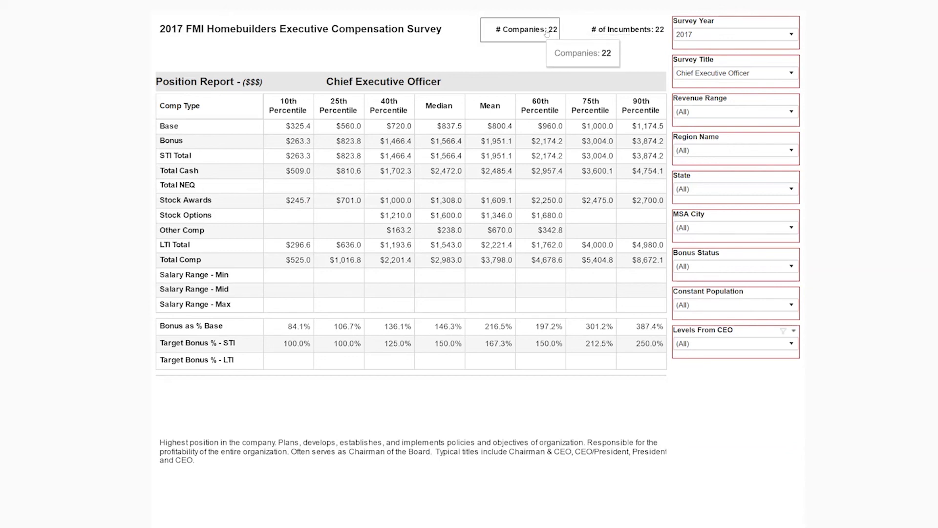
pyautogui.moveTo(610, 32)
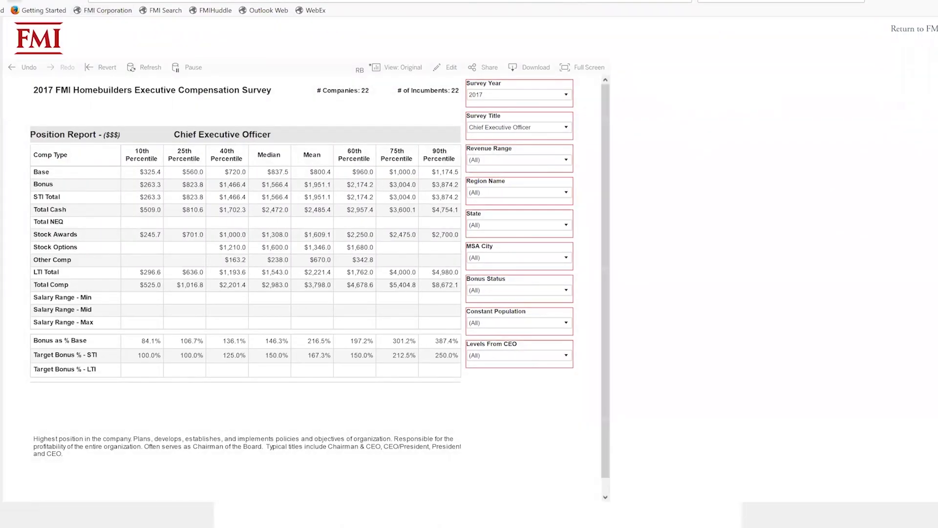
pyautogui.hotkey('alt', 'Left')
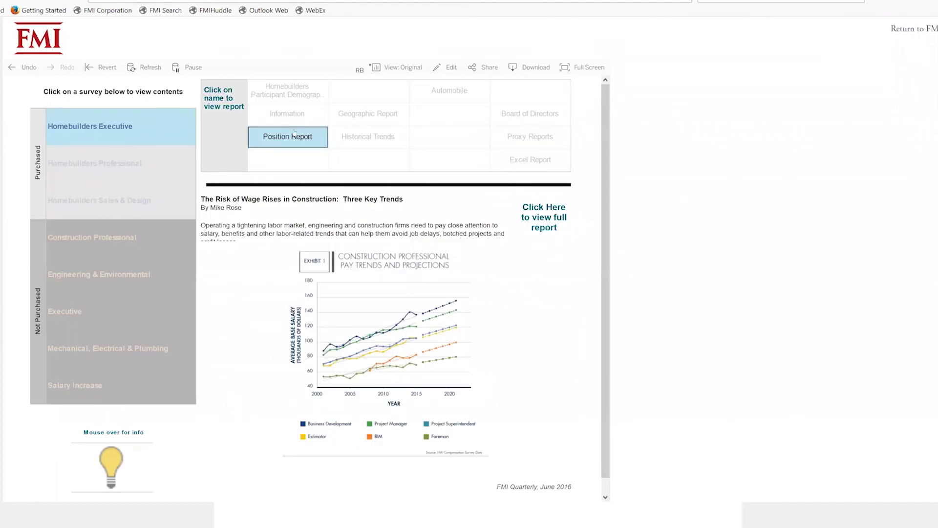
pyautogui.click(532, 116)
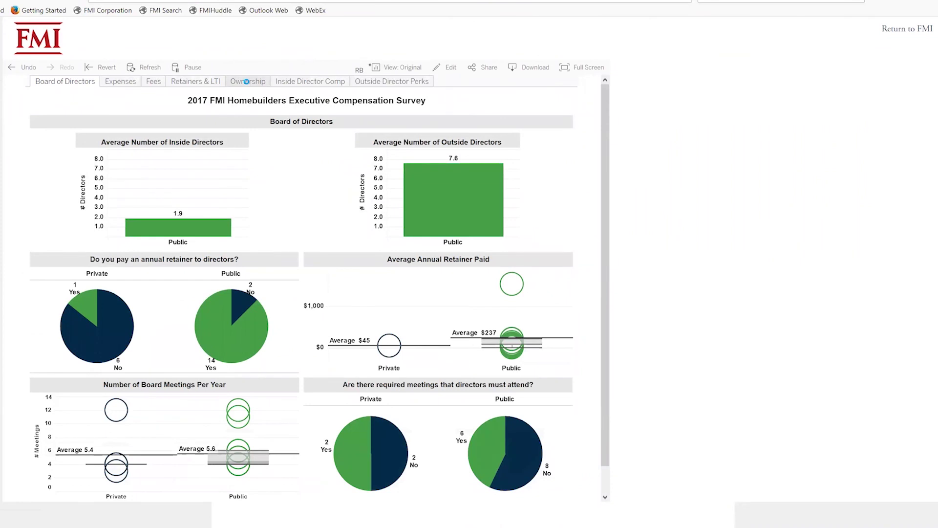
pyautogui.click(265, 82)
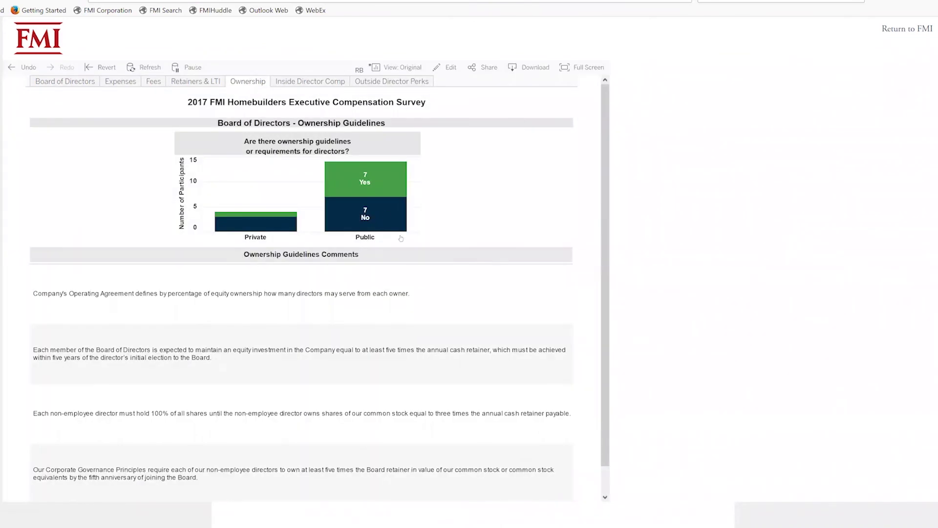
pyautogui.click(154, 82)
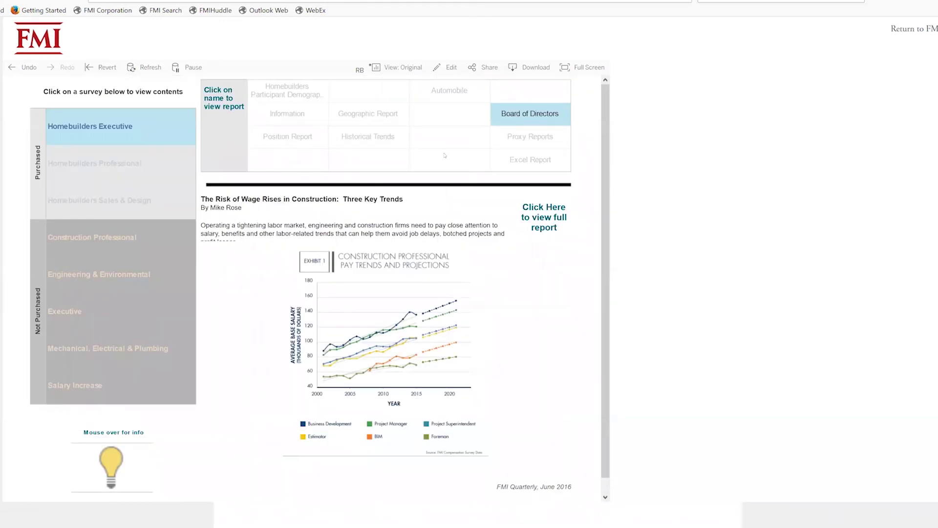
# Step: Open Proxy Reports to show the named executive officer summary ($4,631.8K average total compensation)
pyautogui.click(525, 137)
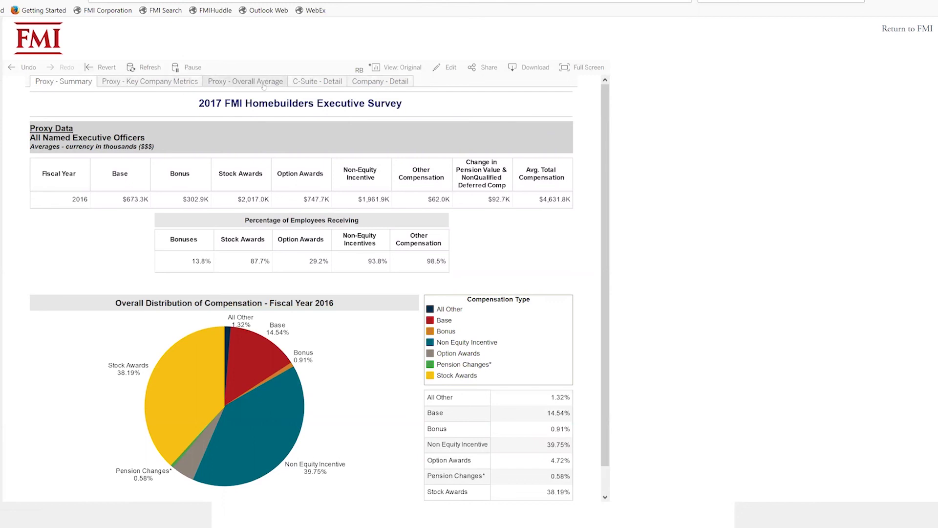
# Step: Switch to the Company - Detail proxy view and check the Company list, leaving it unchanged
pyautogui.click(362, 83)
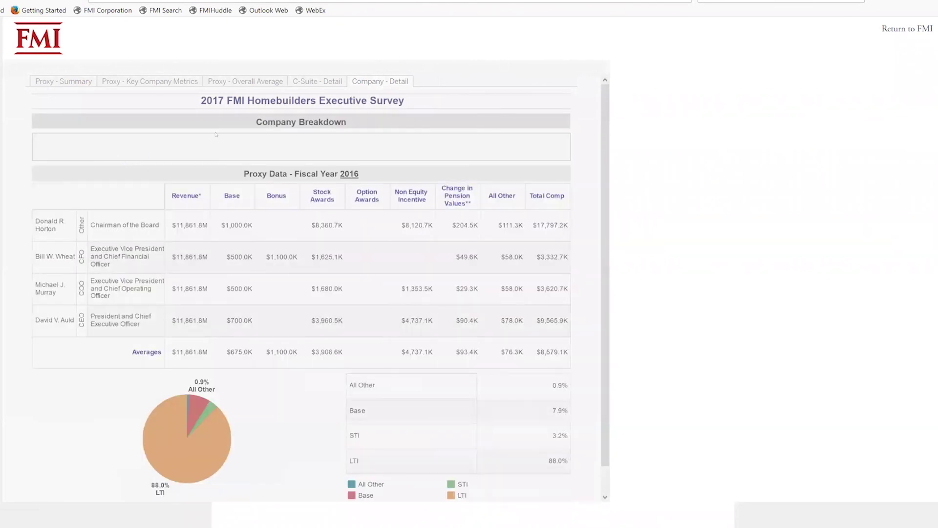
pyautogui.click(241, 146)
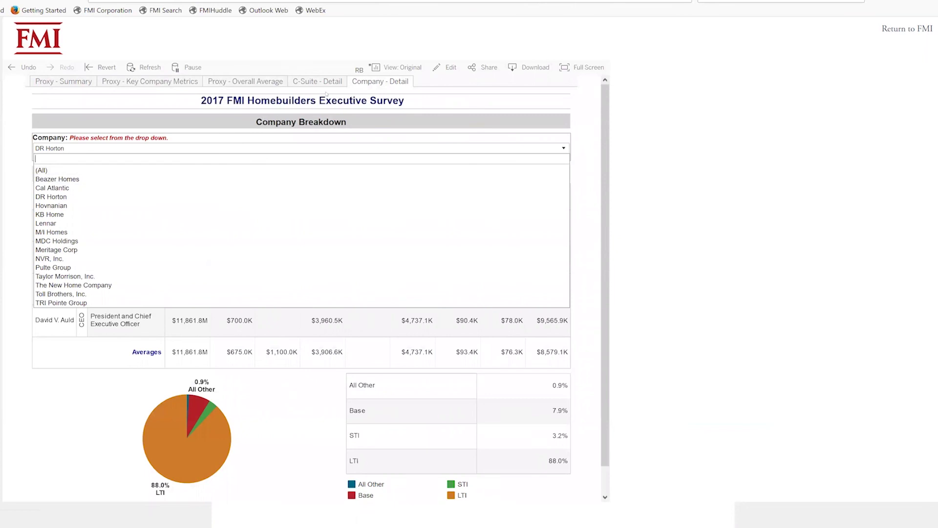
pyautogui.click(306, 83)
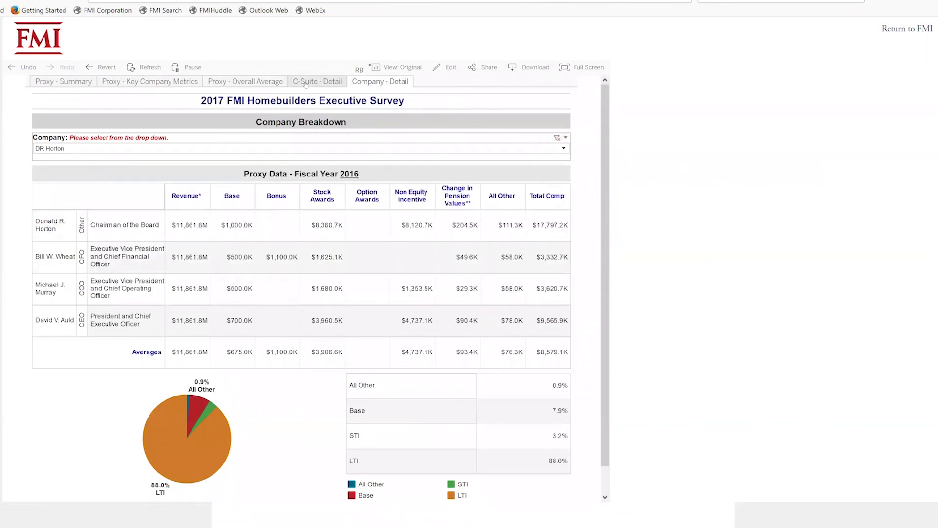
# Step: Switch to C-Suite - Detail and show Chief Financial Officer as the position
pyautogui.click(320, 83)
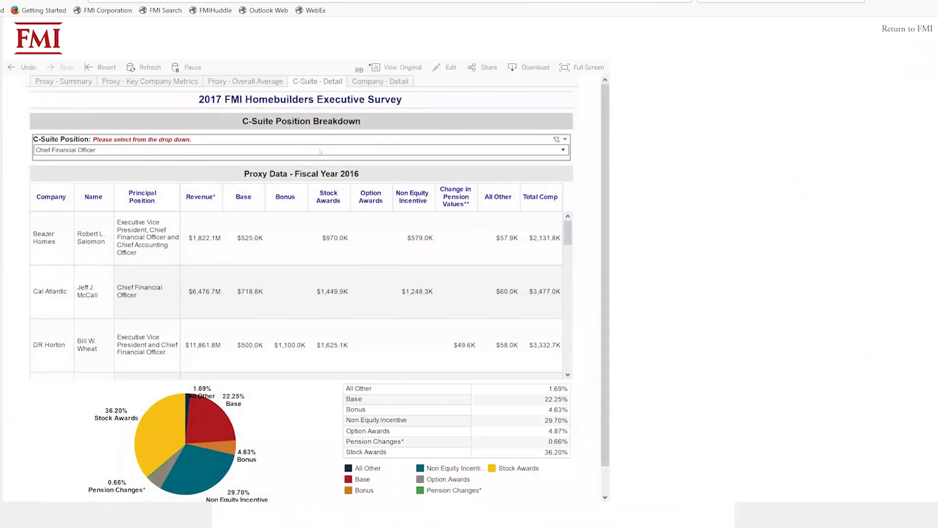
pyautogui.click(320, 151)
pyautogui.click(244, 189)
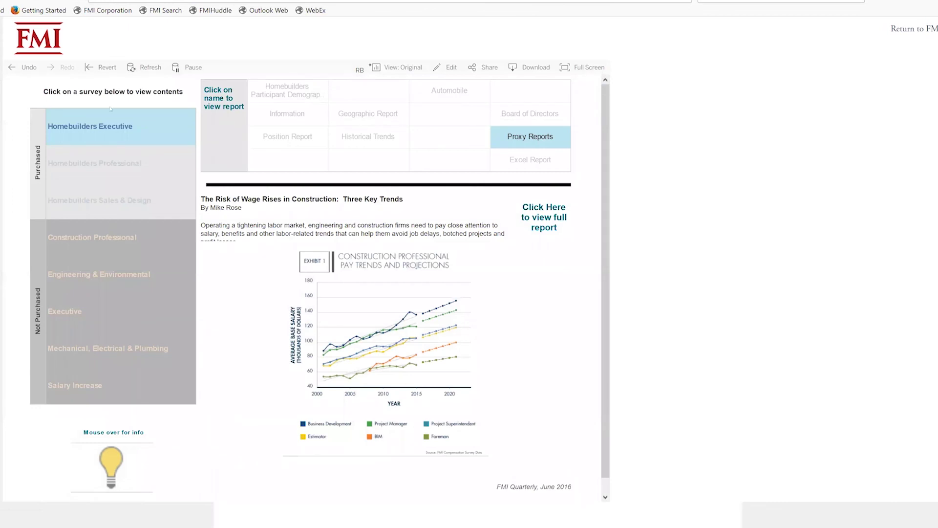
# Step: Choose Homebuilders Sales & Design and open its Position Report
pyautogui.click(113, 202)
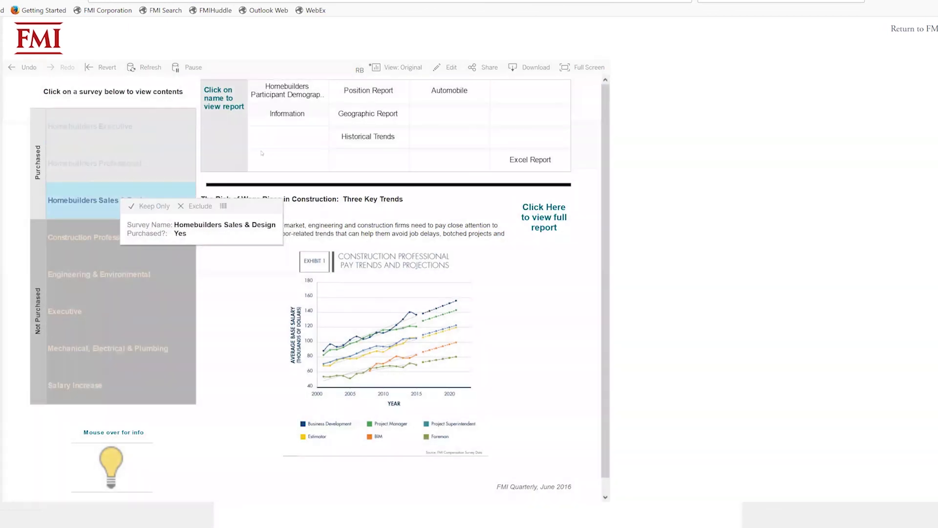
pyautogui.click(371, 93)
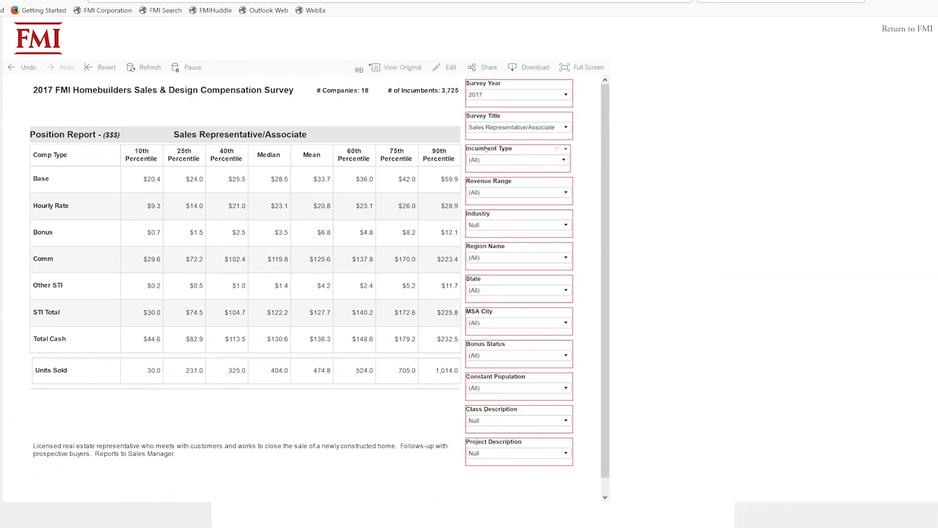
# Step: Show the Sales Representative/Associate report full screen and filter it to Hourly incumbents
pyautogui.click(596, 71)
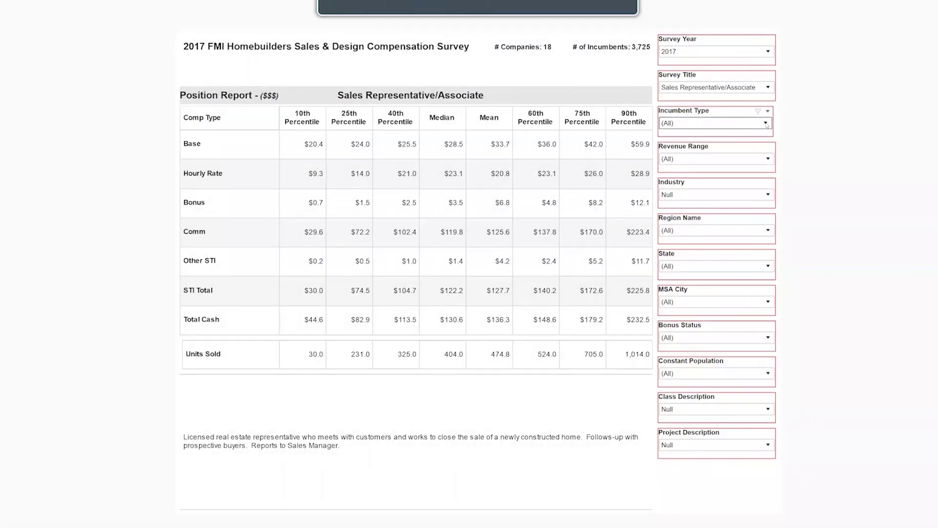
pyautogui.click(767, 125)
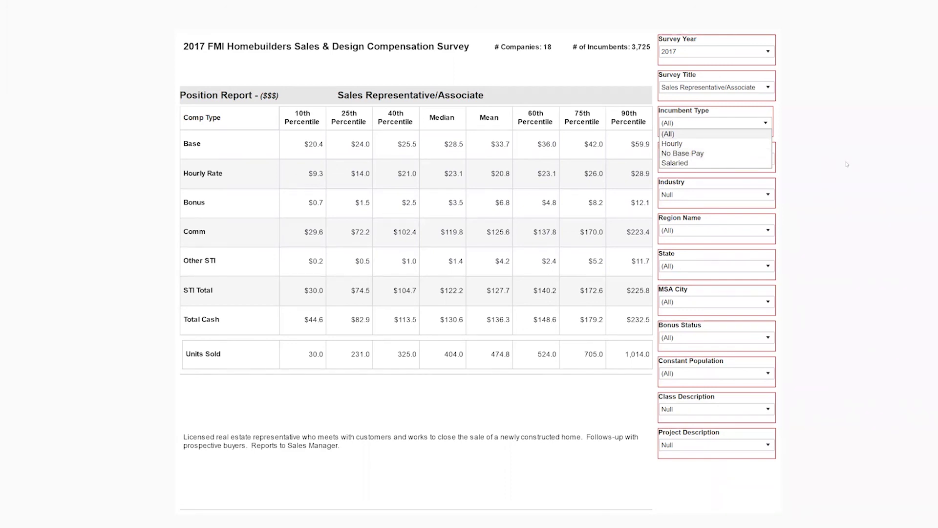
pyautogui.click(847, 165)
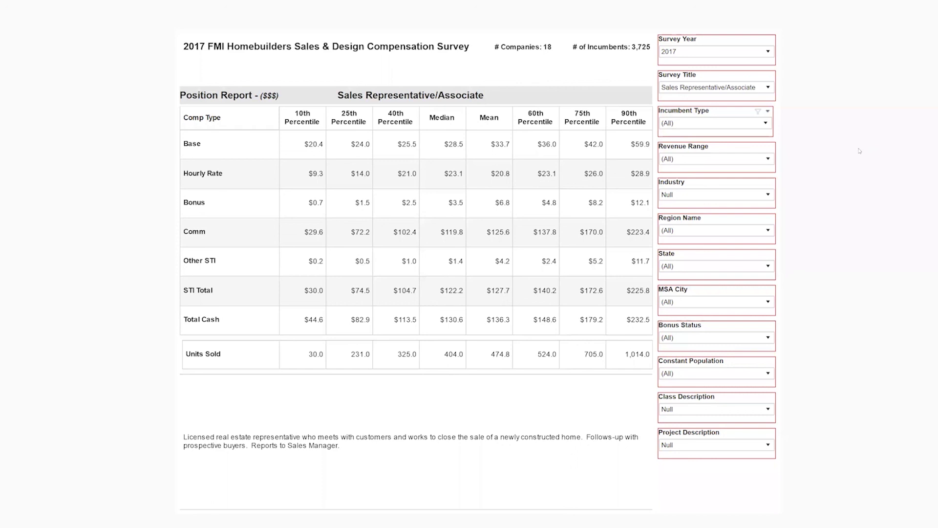
pyautogui.click(716, 123)
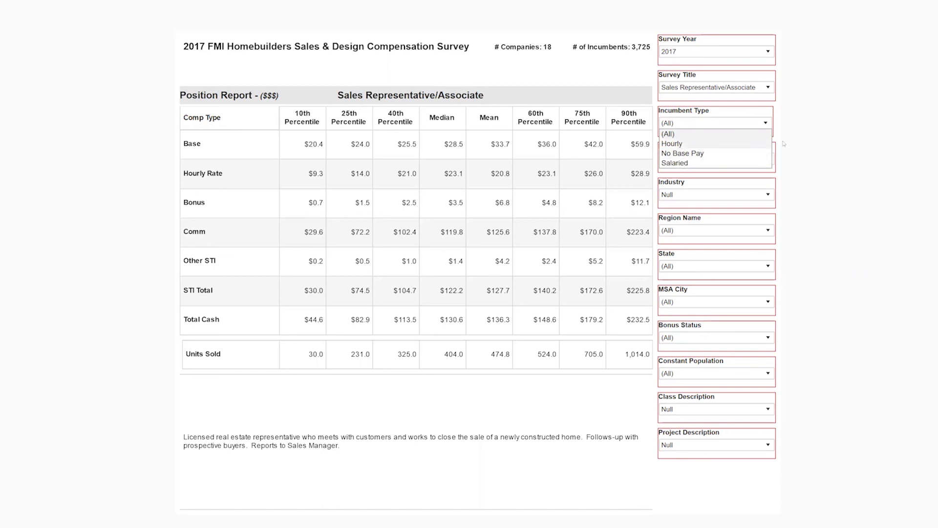
pyautogui.click(801, 137)
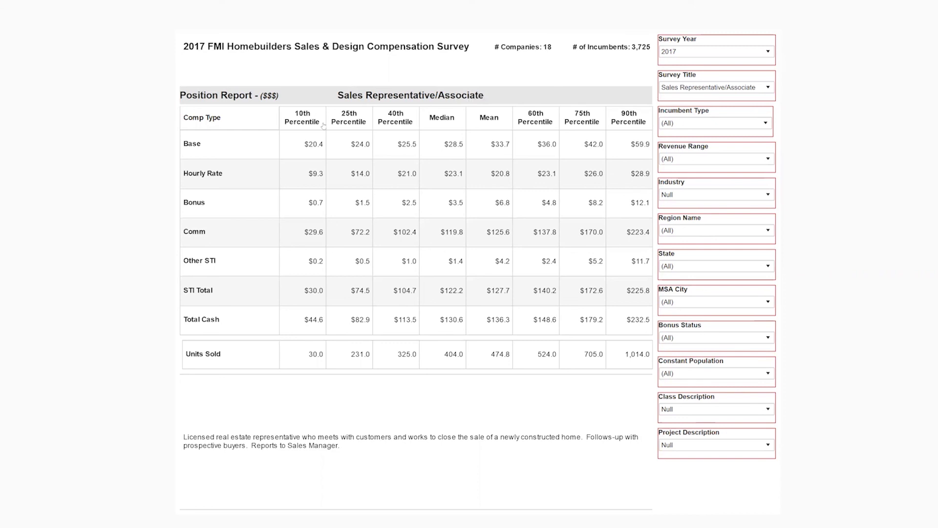
pyautogui.click(712, 123)
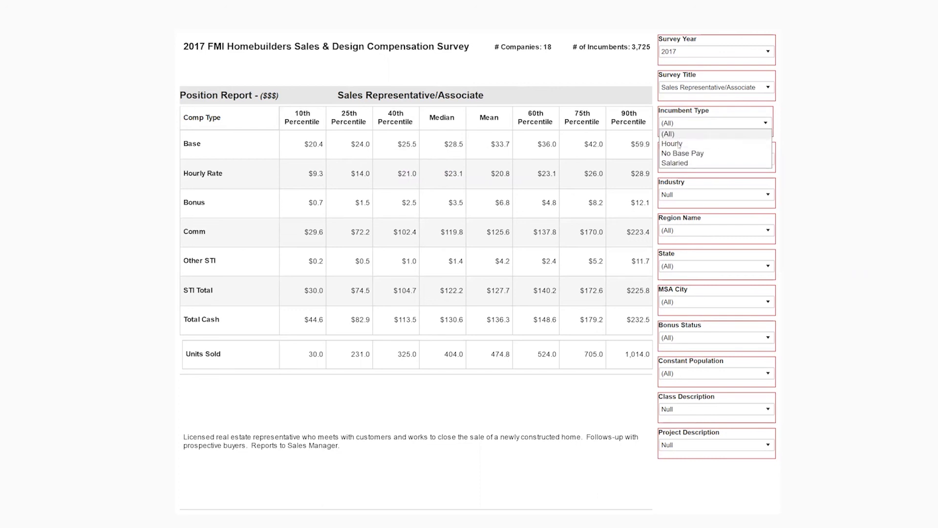
pyautogui.click(678, 144)
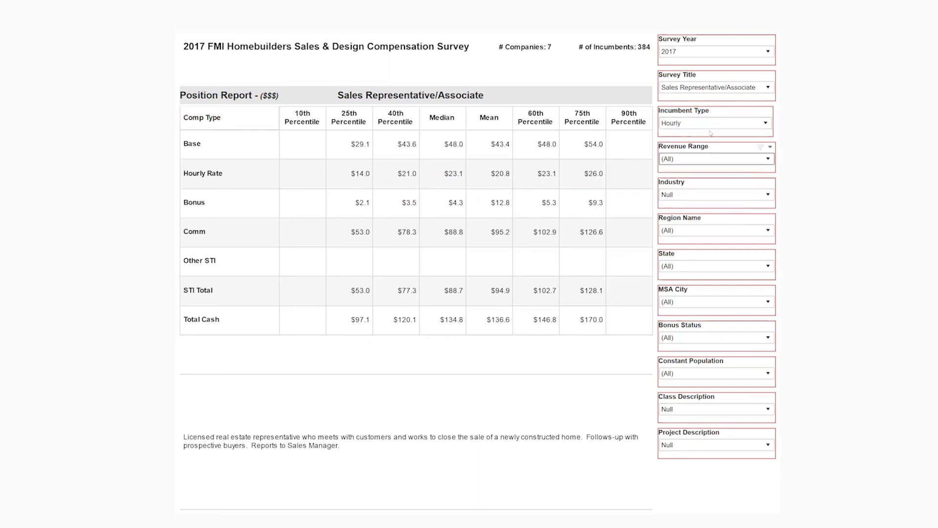
# Step: Switch the incumbent type to Salaried (12 companies, 838 incumbents), also trying No Base Pay
pyautogui.click(708, 123)
pyautogui.click(681, 161)
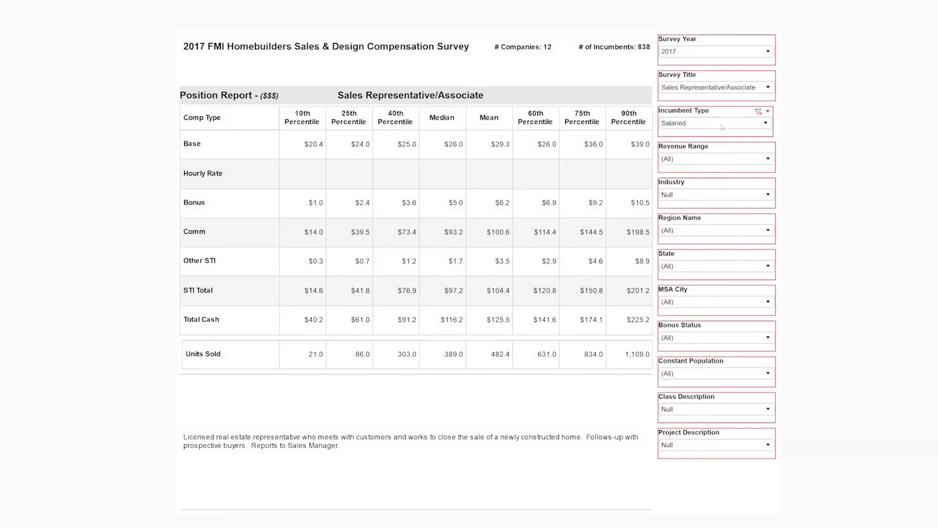
pyautogui.click(694, 123)
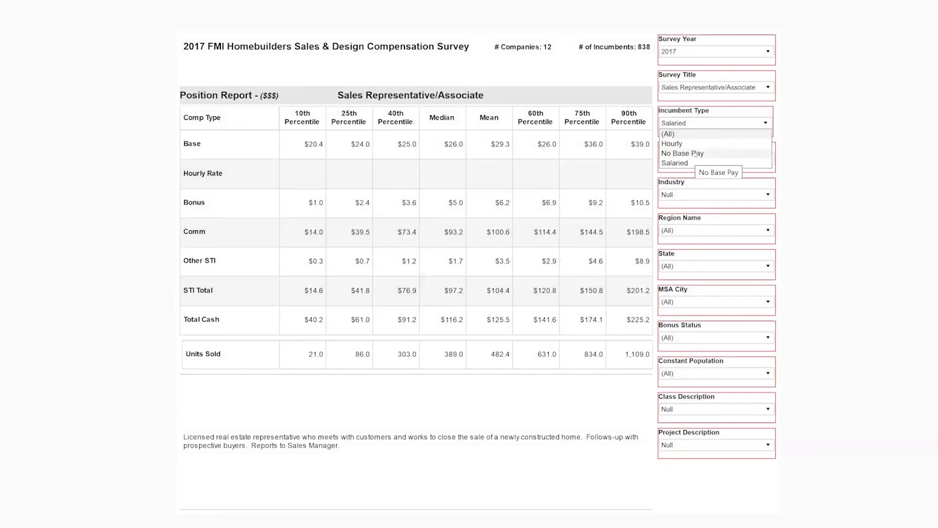
pyautogui.click(695, 153)
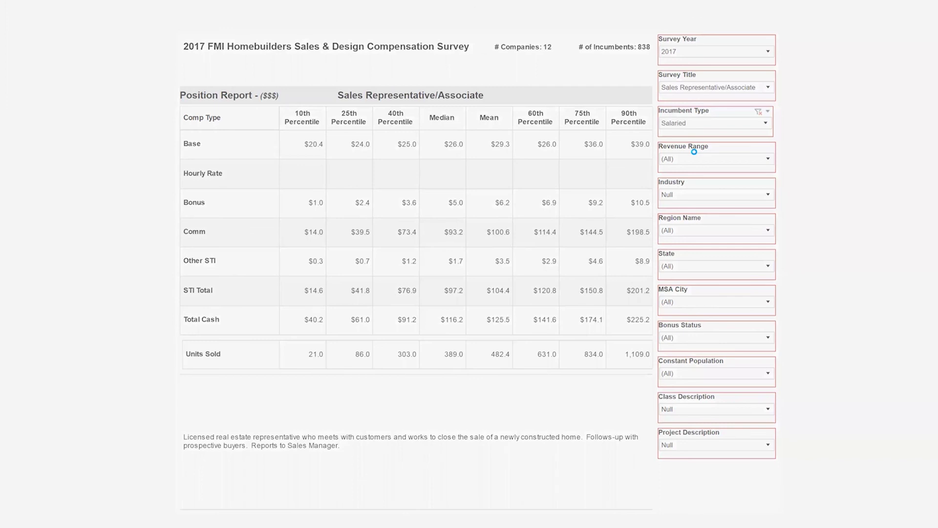